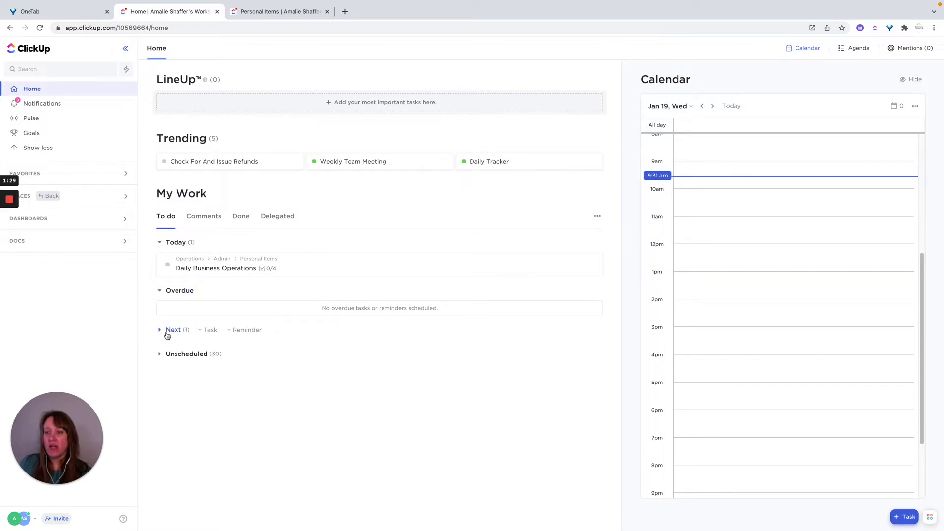
# Step: Create a 'Call the Dr' reminder under Today in My Work
pyautogui.click(159, 331)
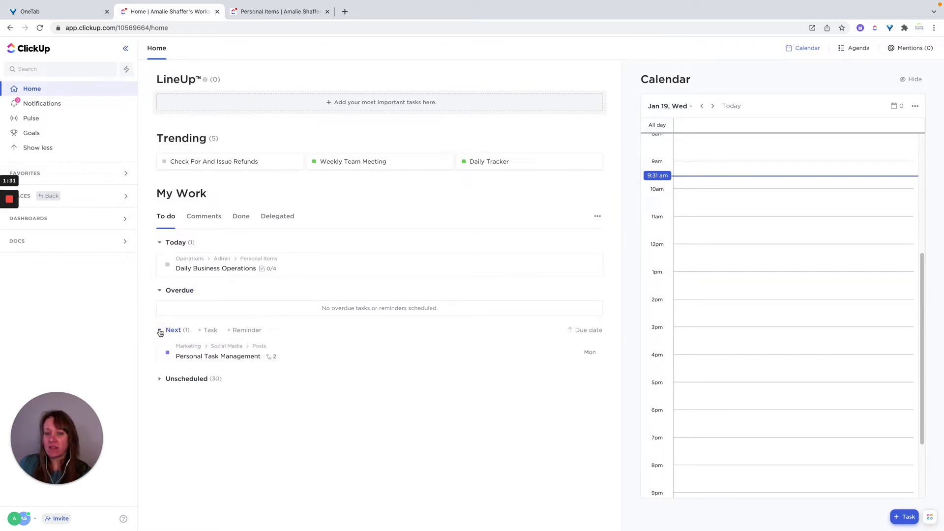
pyautogui.click(159, 331)
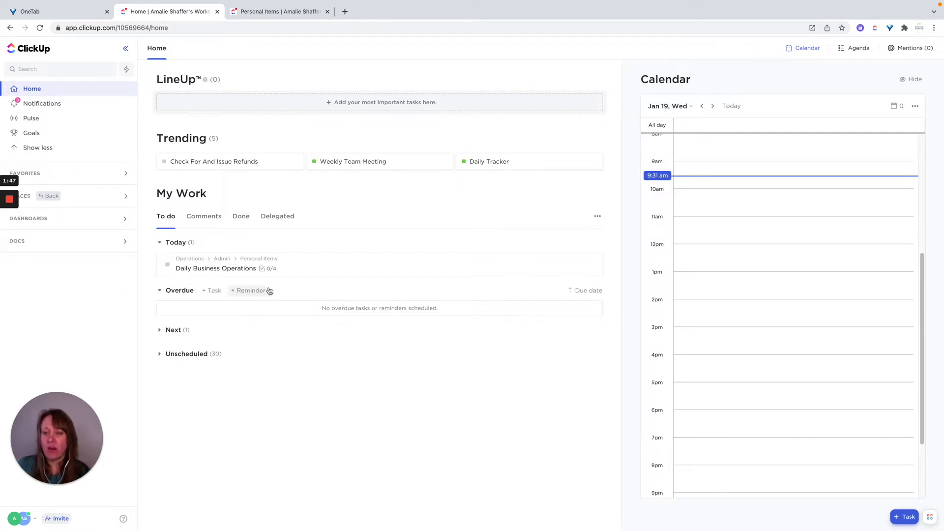
pyautogui.click(256, 243)
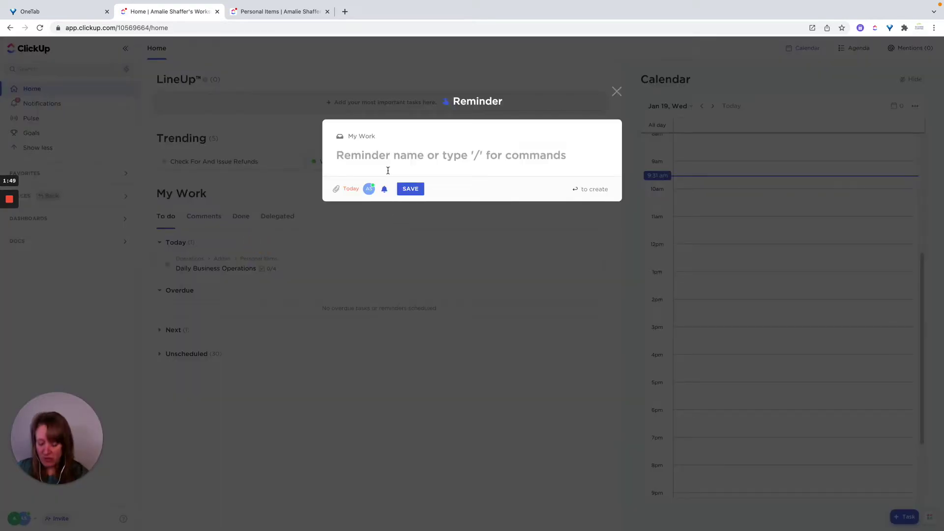
pyautogui.write('Call the DR')
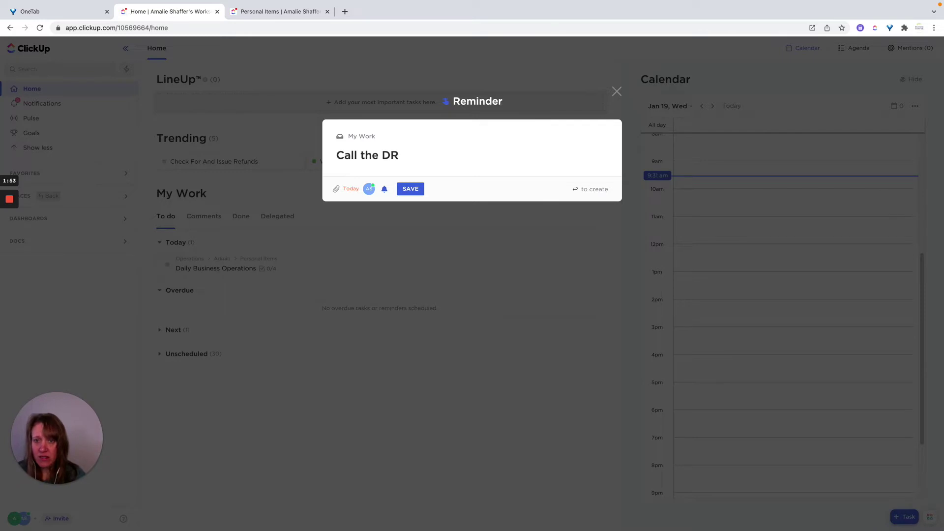
pyautogui.press('BackSpace')
pyautogui.write('r')
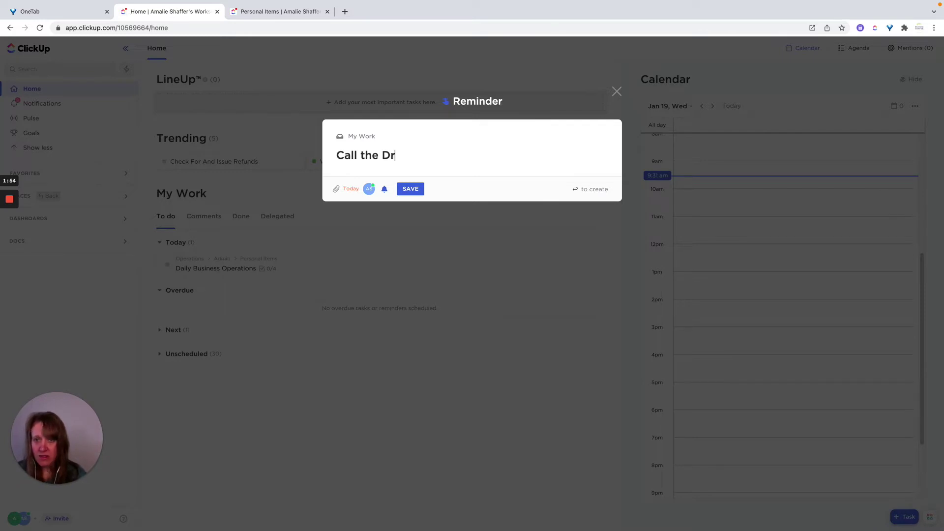
pyautogui.click(413, 197)
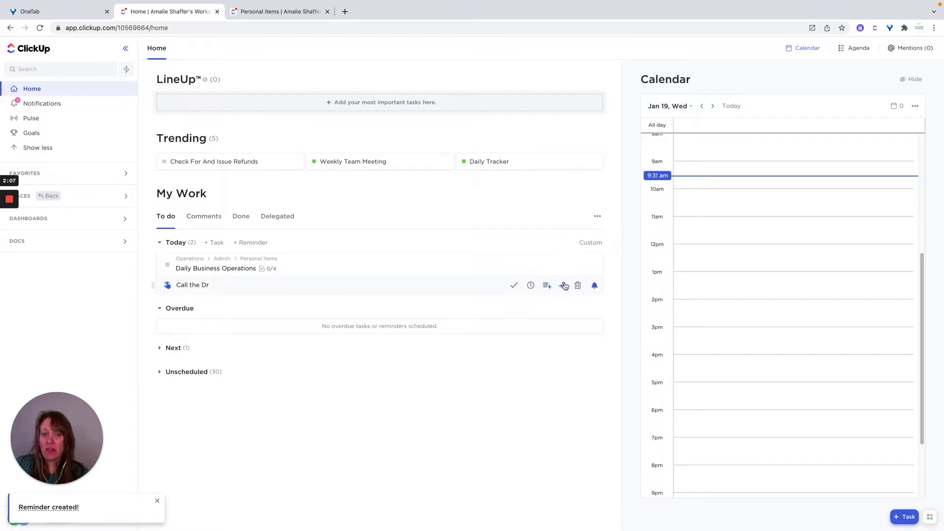
# Step: File the Call the Dr reminder as a task in Operations › Admin › Personal Items, then open that list
pyautogui.click(595, 287)
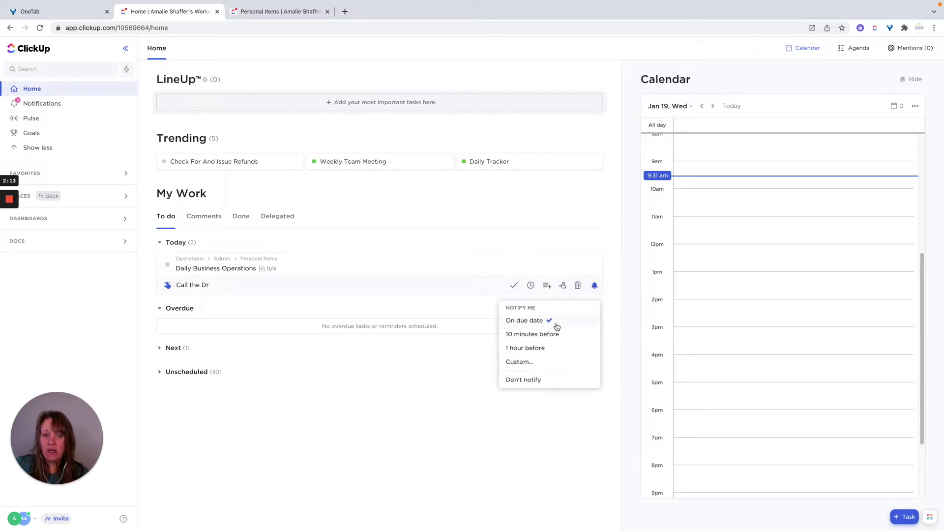
pyautogui.click(563, 432)
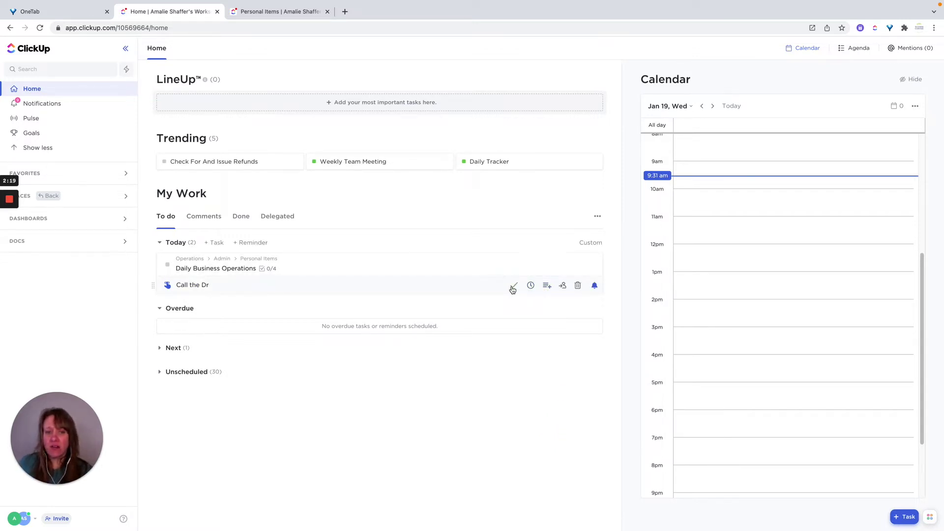
pyautogui.click(547, 287)
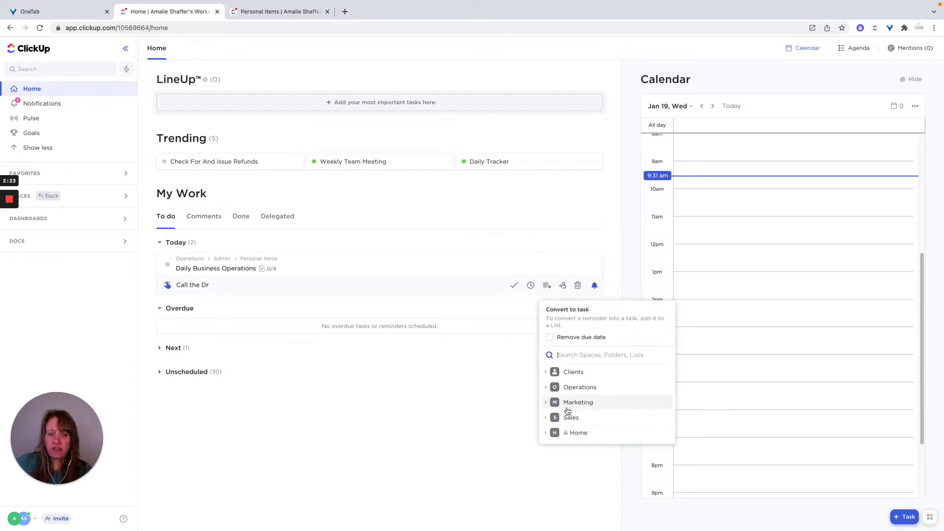
pyautogui.click(547, 388)
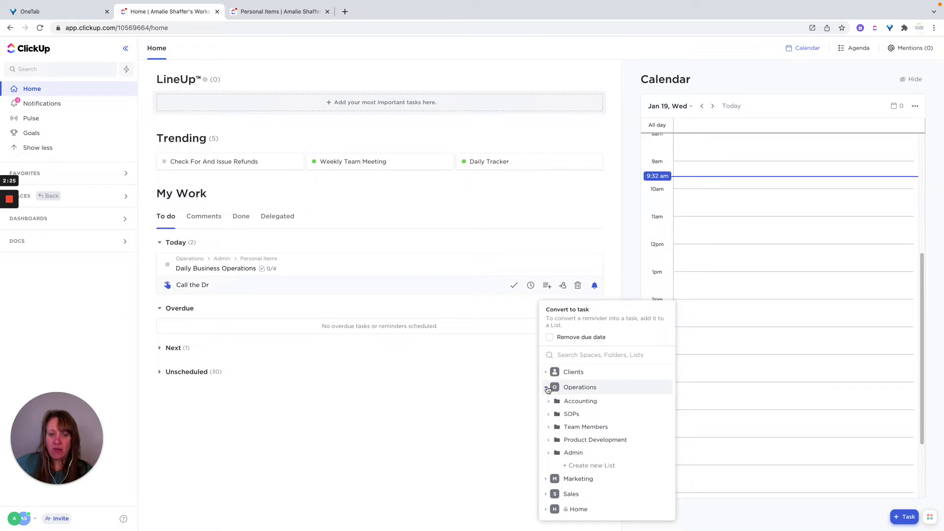
pyautogui.click(550, 453)
pyautogui.click(581, 422)
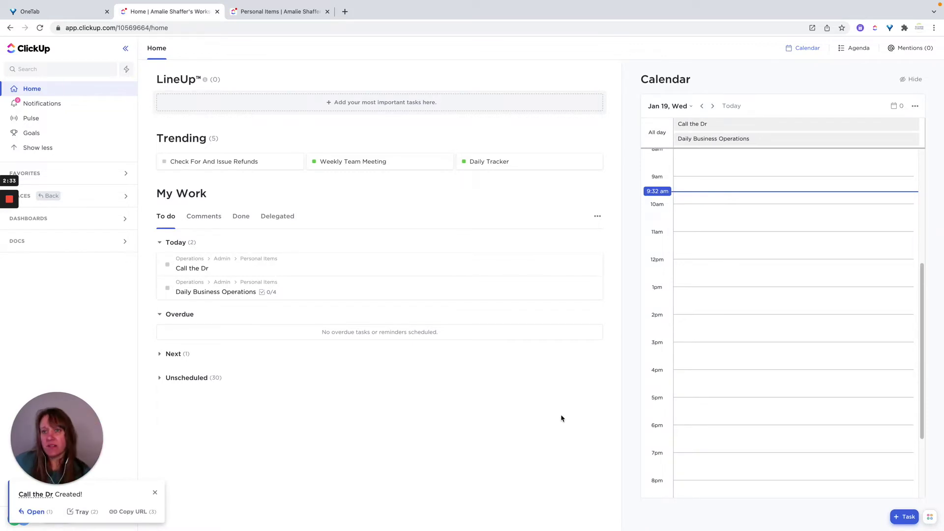
pyautogui.click(281, 13)
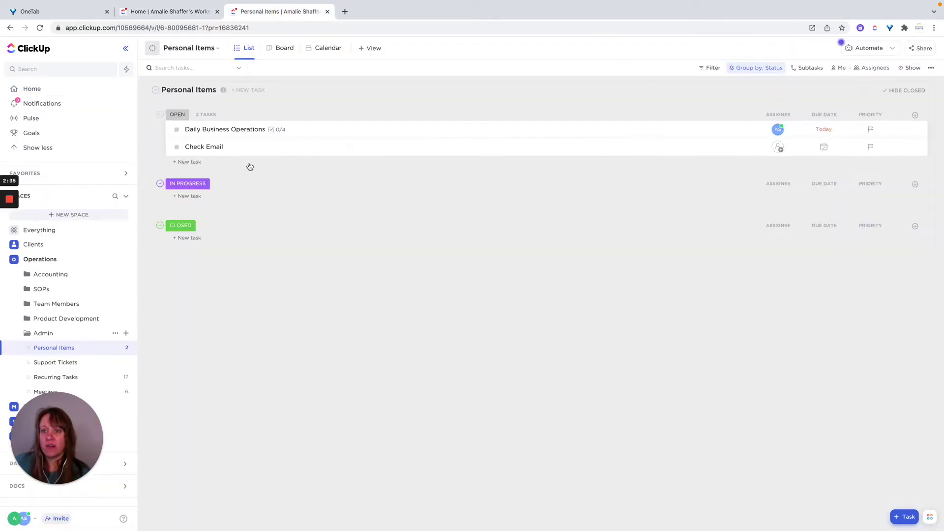
# Step: Reload the Personal Items page and open the Daily Business Operations task
pyautogui.click(40, 28)
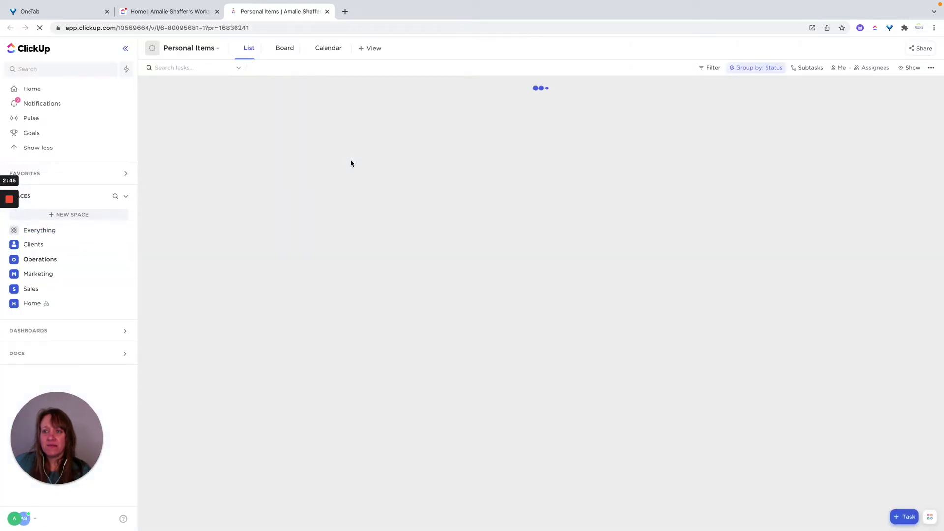
pyautogui.click(33, 260)
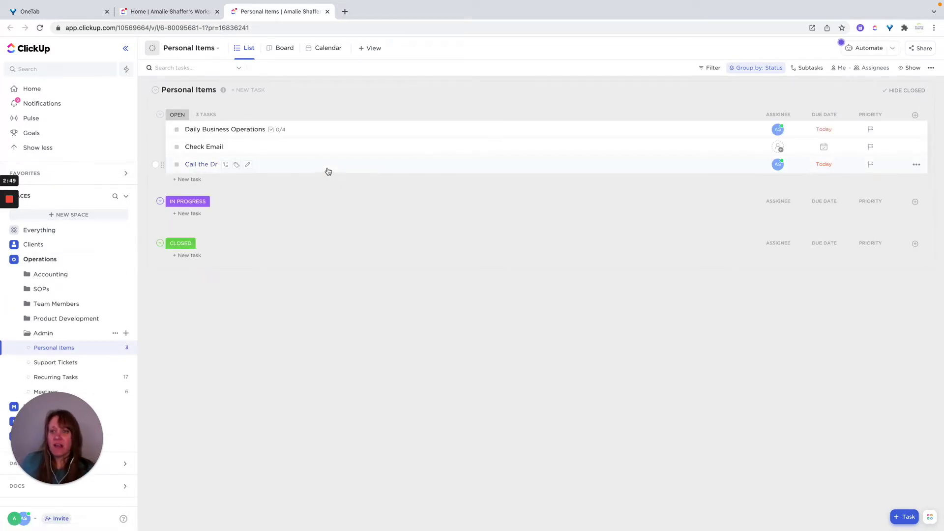
pyautogui.click(252, 131)
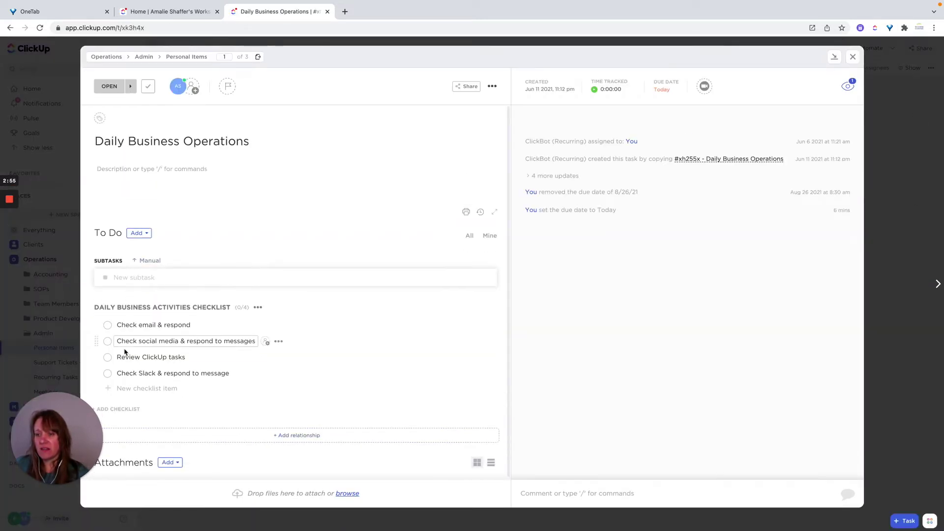
# Step: Make Daily Business Operations recur daily, skipping weekends, creating a new task and updating status
pyautogui.scroll(-1, 312, 385)
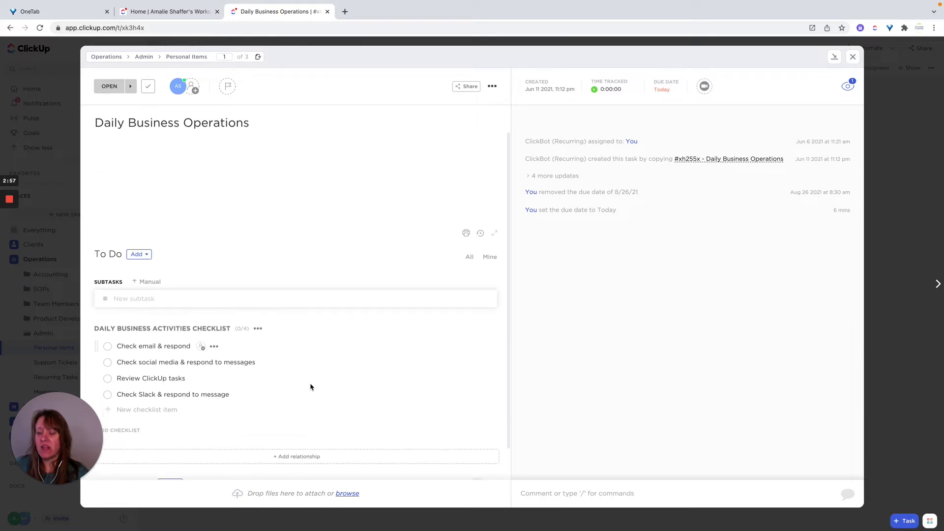
pyautogui.scroll(-1, 324, 354)
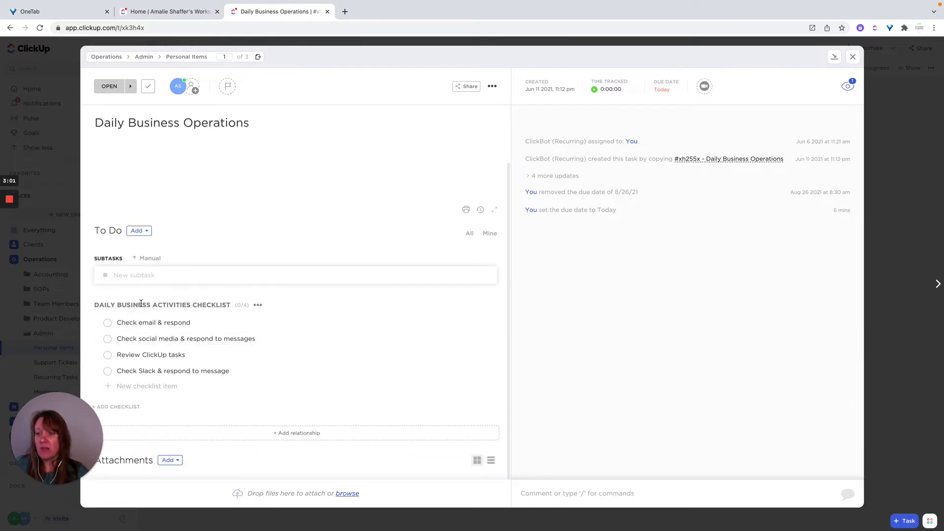
pyautogui.click(666, 91)
pyautogui.click(678, 233)
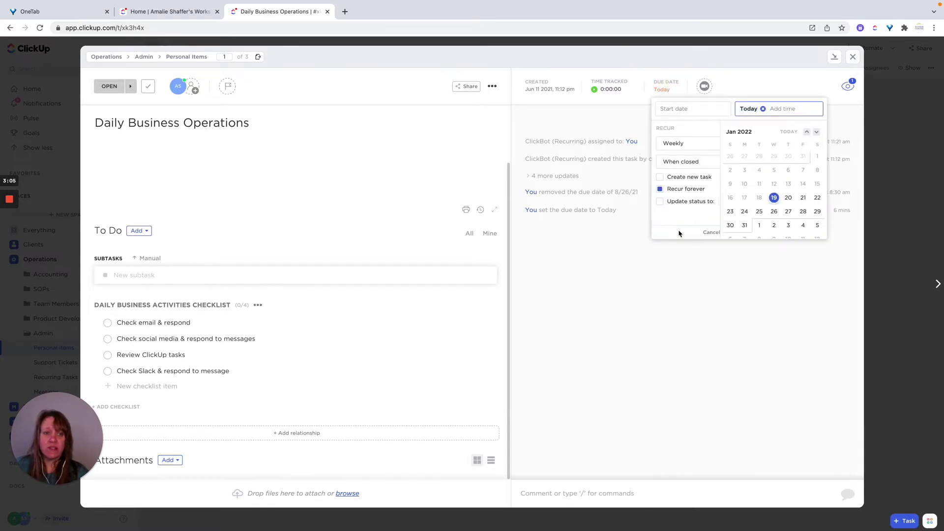
pyautogui.click(689, 143)
pyautogui.click(683, 168)
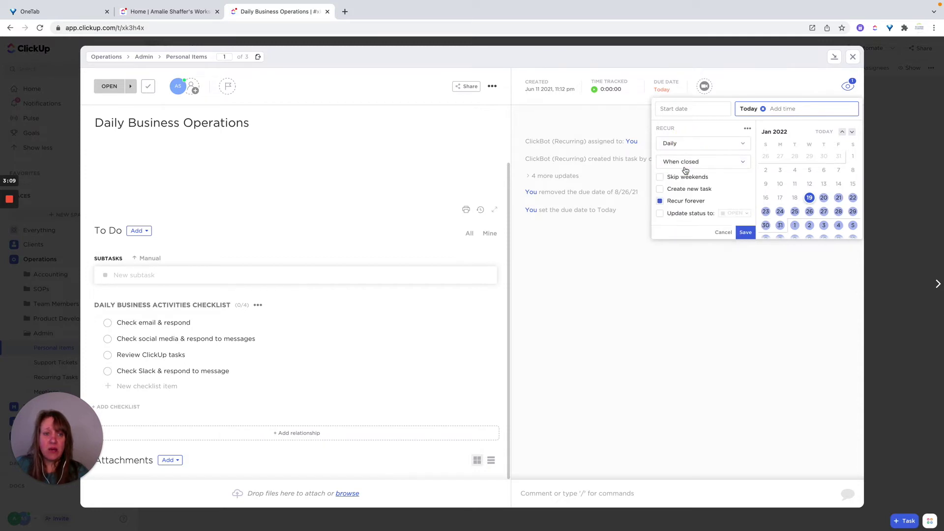
pyautogui.click(660, 178)
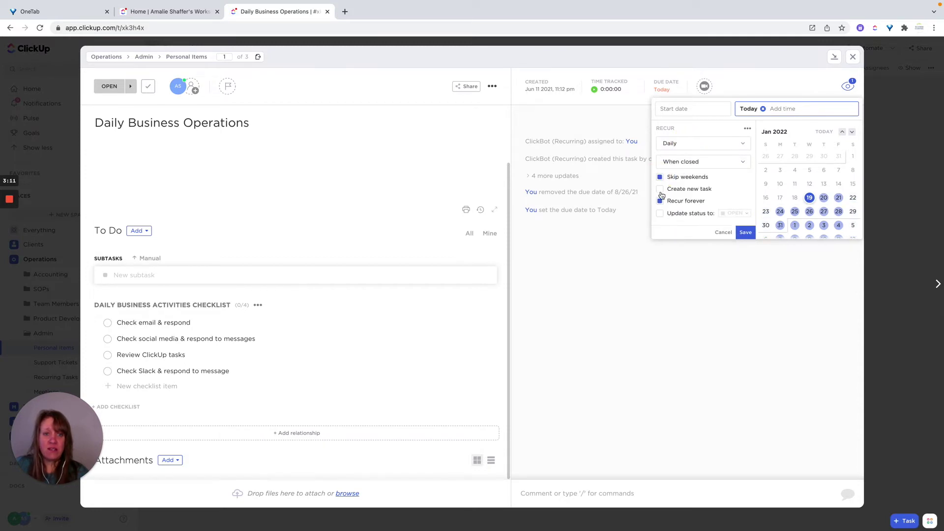
pyautogui.click(660, 190)
pyautogui.click(660, 214)
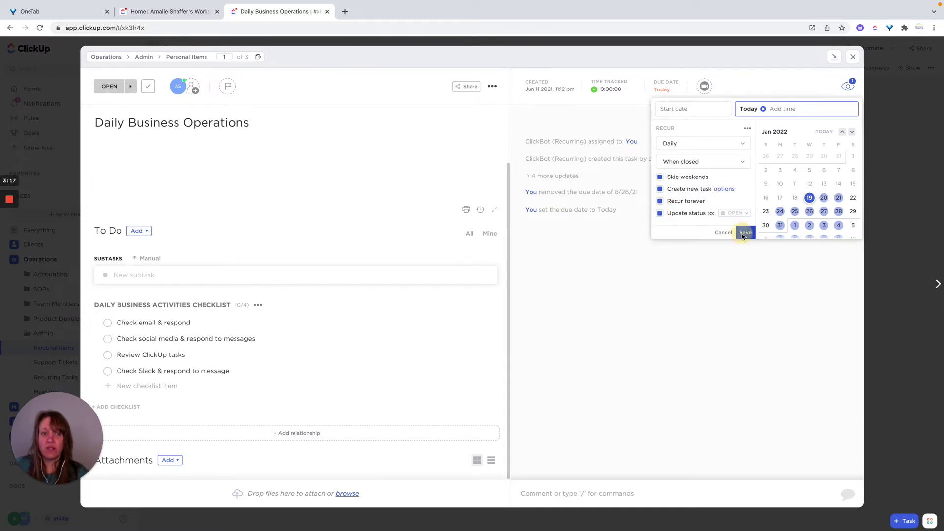
pyautogui.click(744, 234)
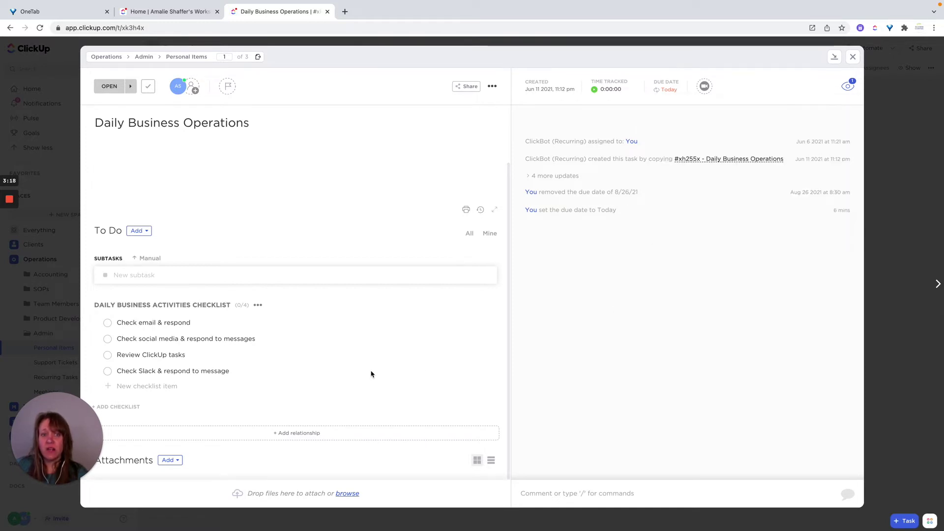
# Step: Tick all four Daily Business Activities checklist items, from Check email to Check Slack
pyautogui.click(107, 322)
pyautogui.click(108, 340)
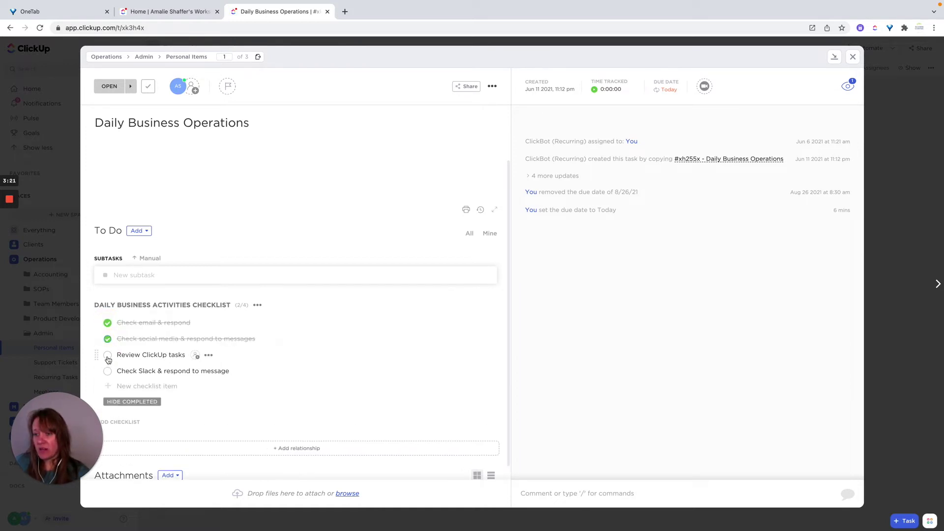
pyautogui.click(108, 356)
pyautogui.click(107, 371)
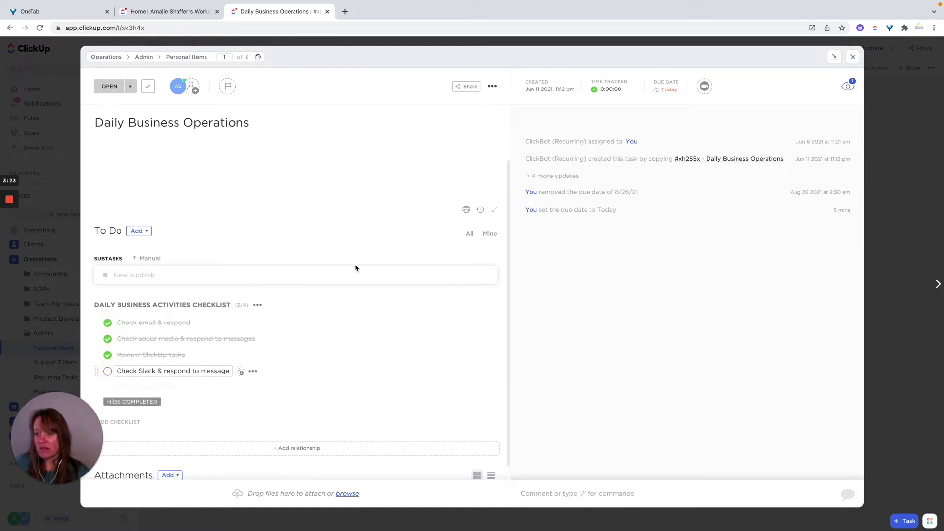
# Step: Set the task's status to Closed and close the task window
pyautogui.click(109, 87)
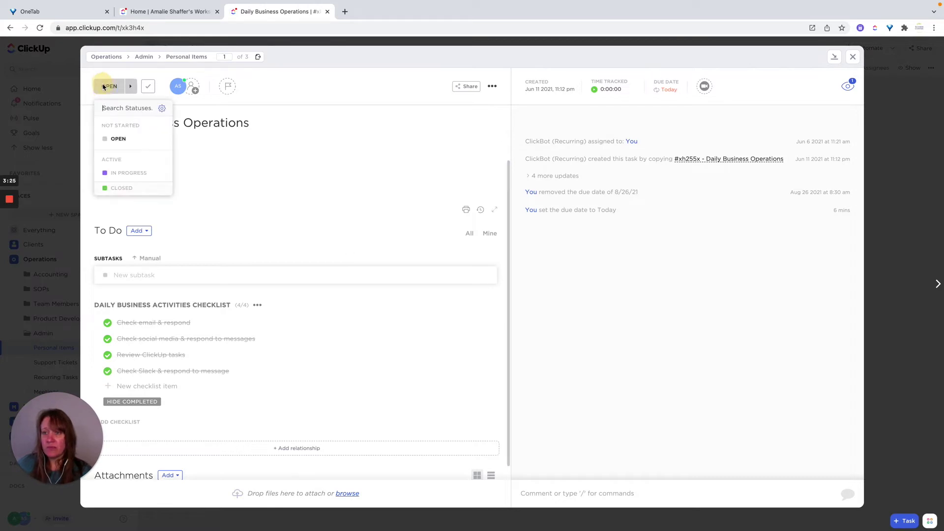
pyautogui.click(136, 189)
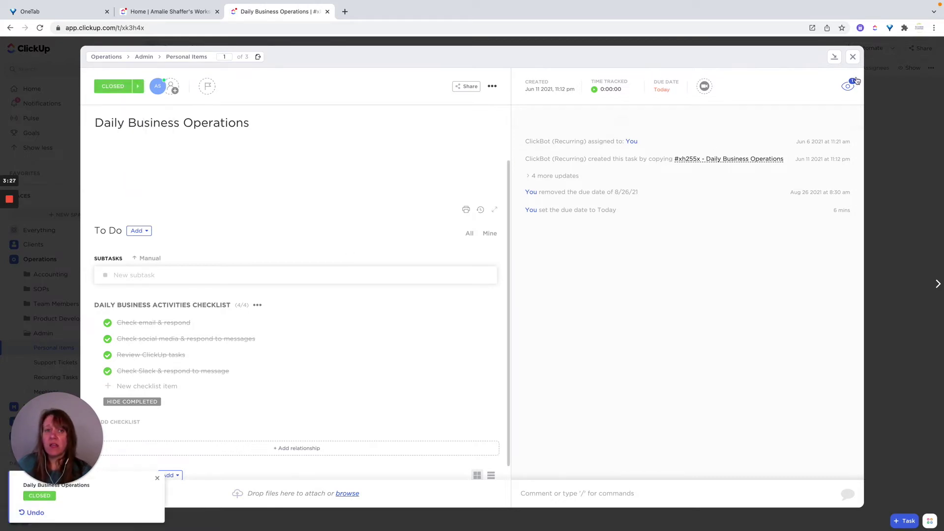
pyautogui.click(853, 58)
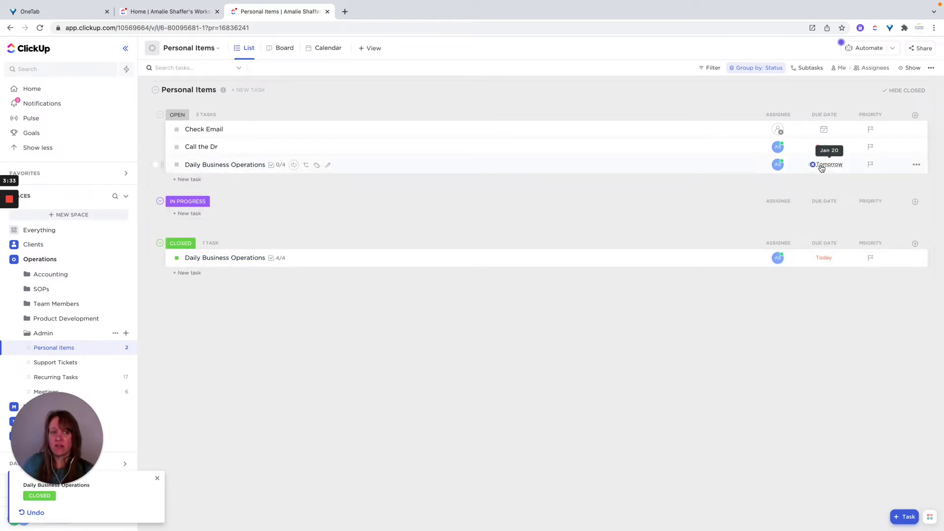
# Step: Check the Home page, return to Personal Items, then open the Clients space
pyautogui.click(169, 11)
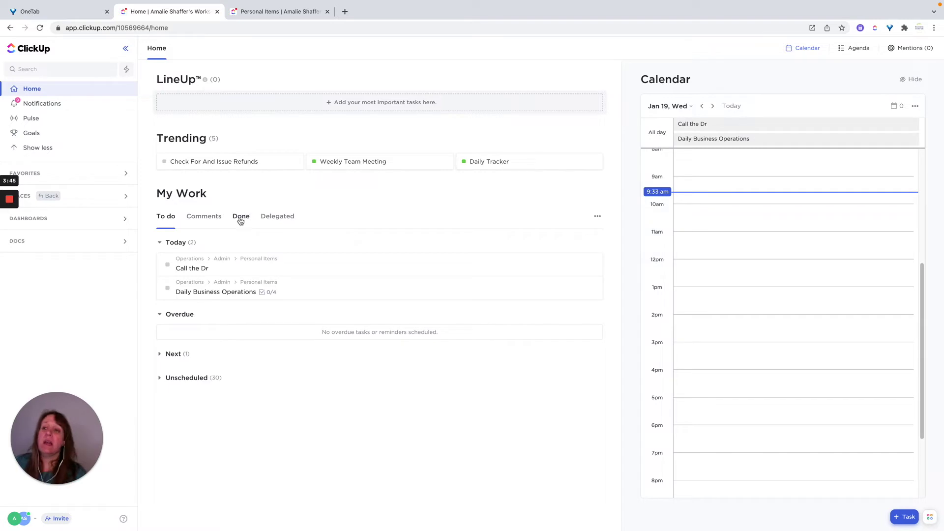
pyautogui.click(264, 11)
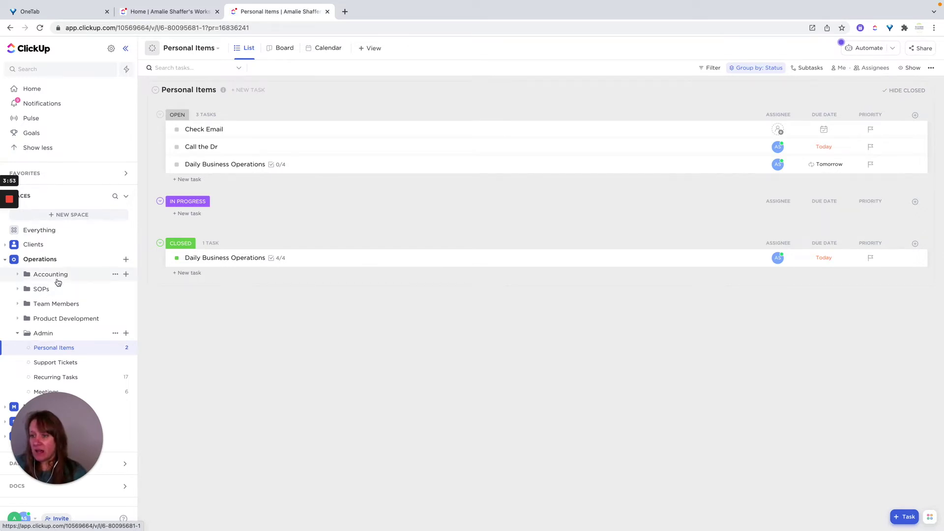
pyautogui.click(38, 246)
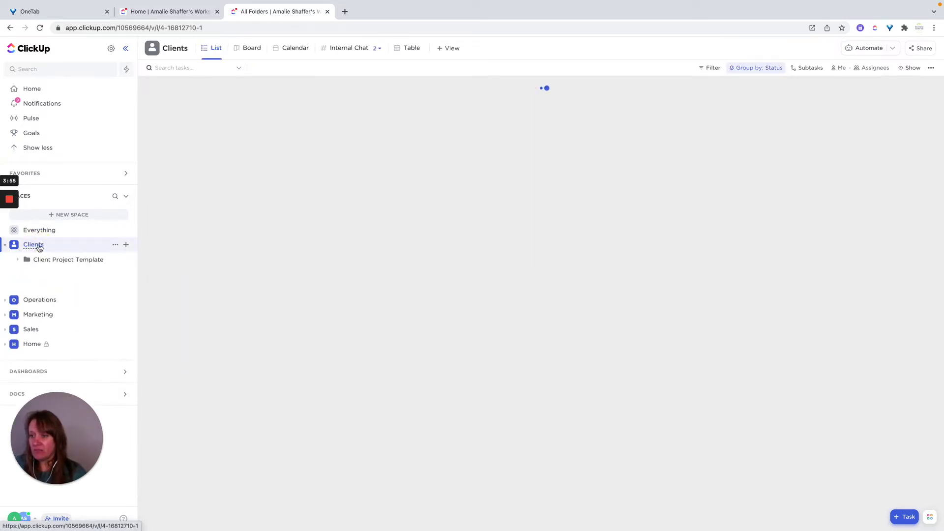
# Step: Navigate to Client Project Template › Client #1 › Client Project Internal List
pyautogui.click(54, 262)
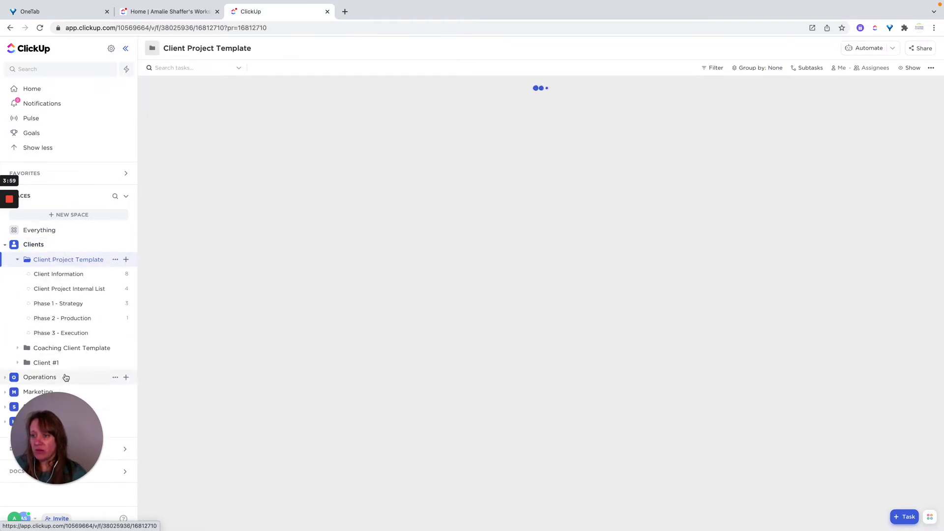
pyautogui.click(48, 365)
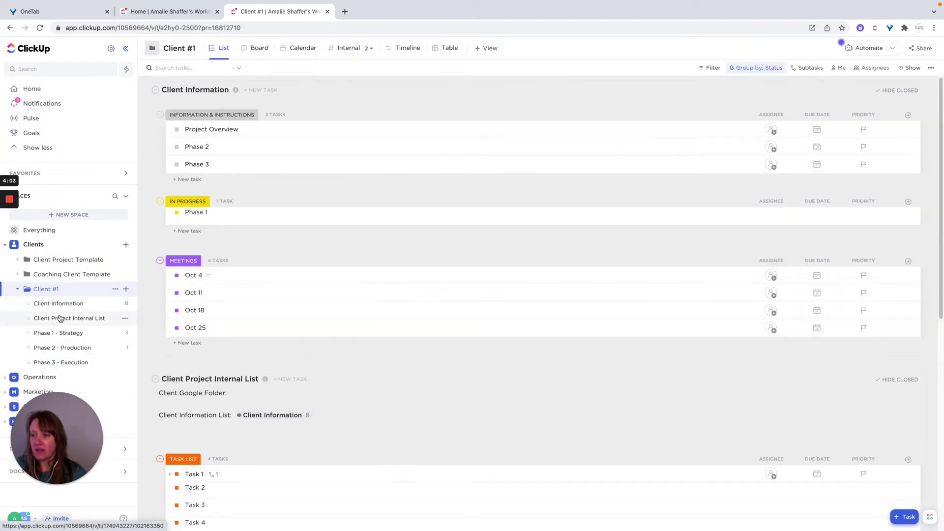
pyautogui.click(60, 319)
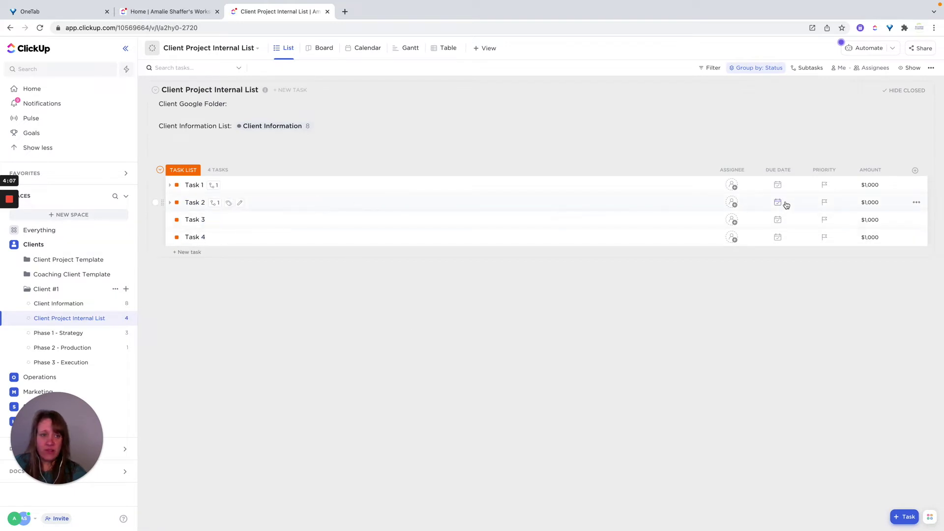
pyautogui.click(778, 186)
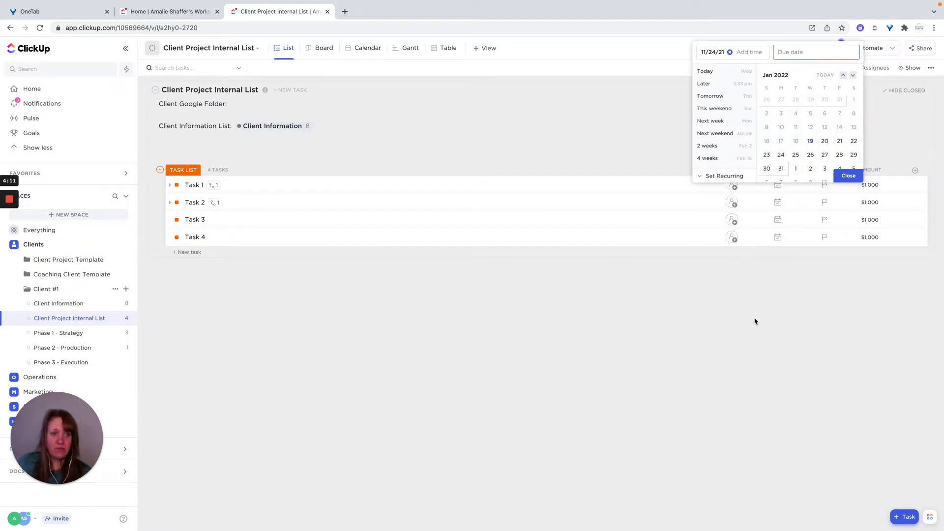
# Step: Clear Task 1's start date, make it due today (19), and assign it to yourself
pyautogui.click(730, 52)
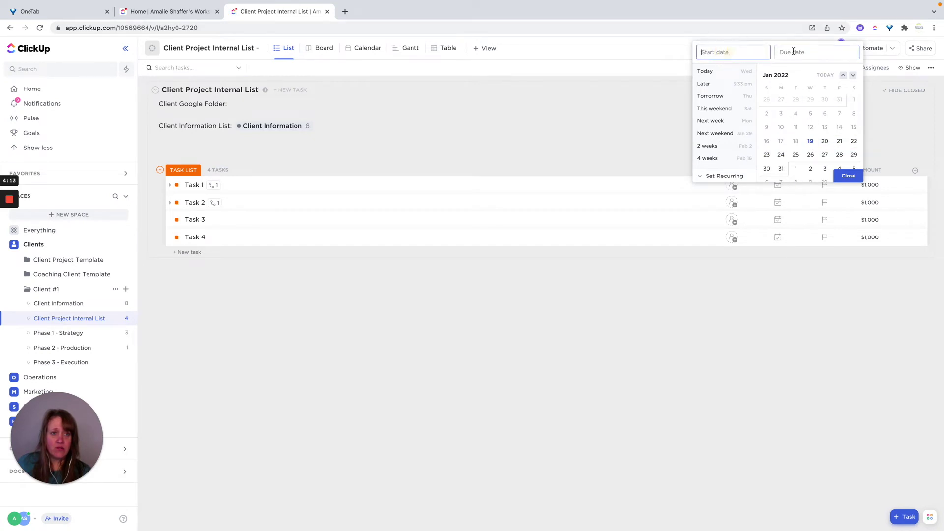
pyautogui.click(799, 51)
pyautogui.click(813, 143)
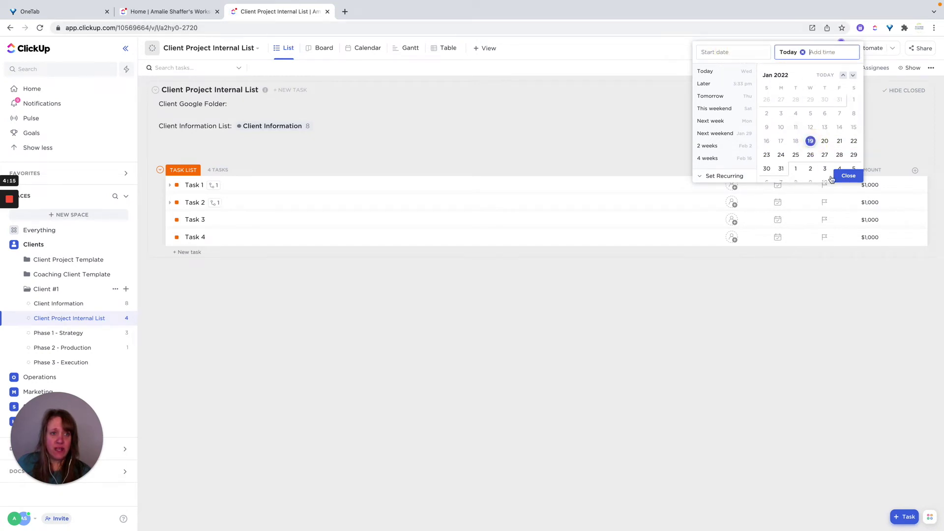
pyautogui.click(847, 177)
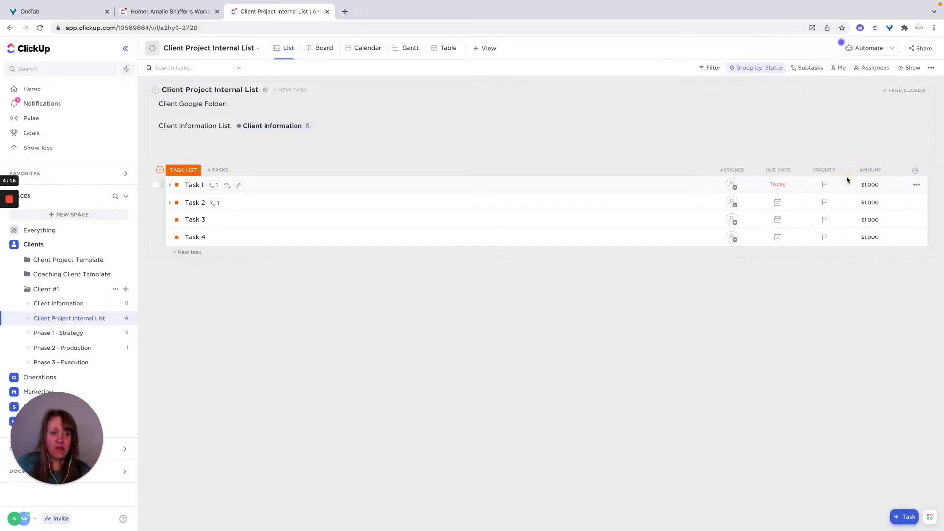
pyautogui.click(733, 185)
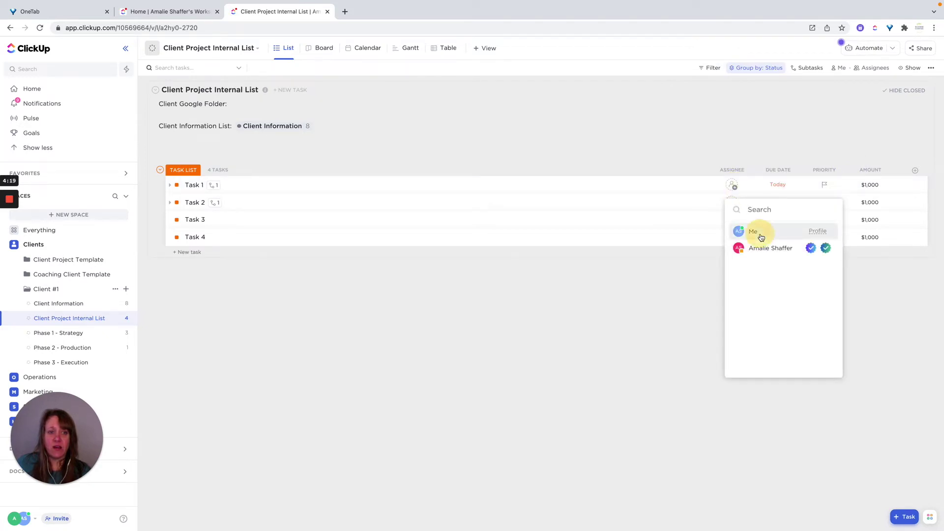
pyautogui.click(761, 236)
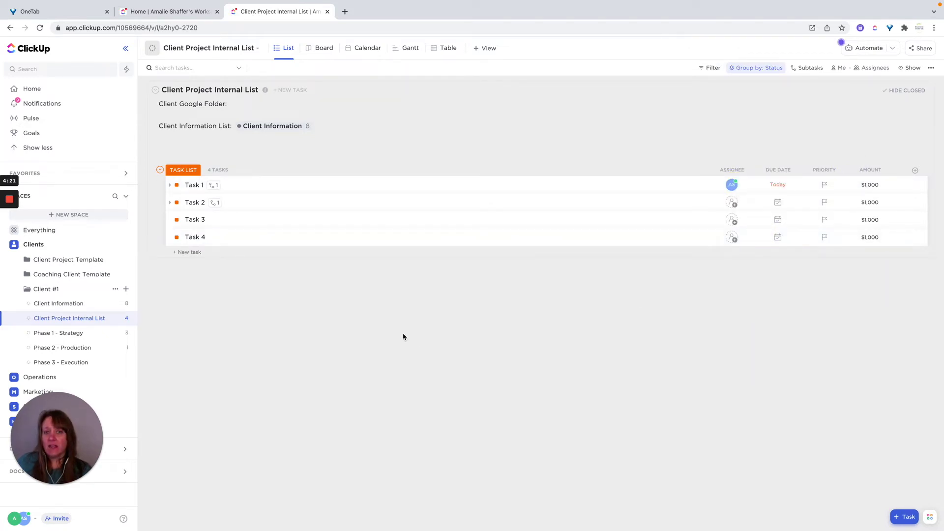
# Step: Open Task 1's details and add it to your own LineUp
pyautogui.click(269, 190)
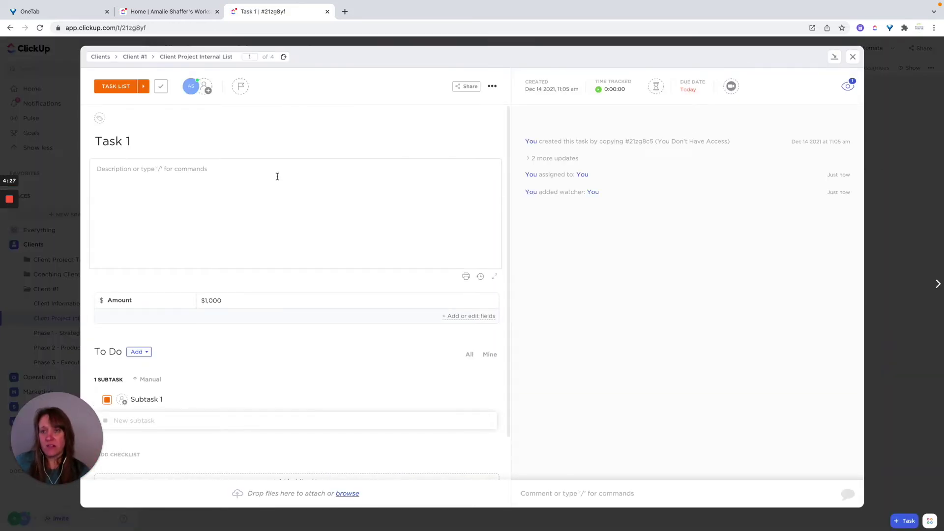
pyautogui.click(493, 87)
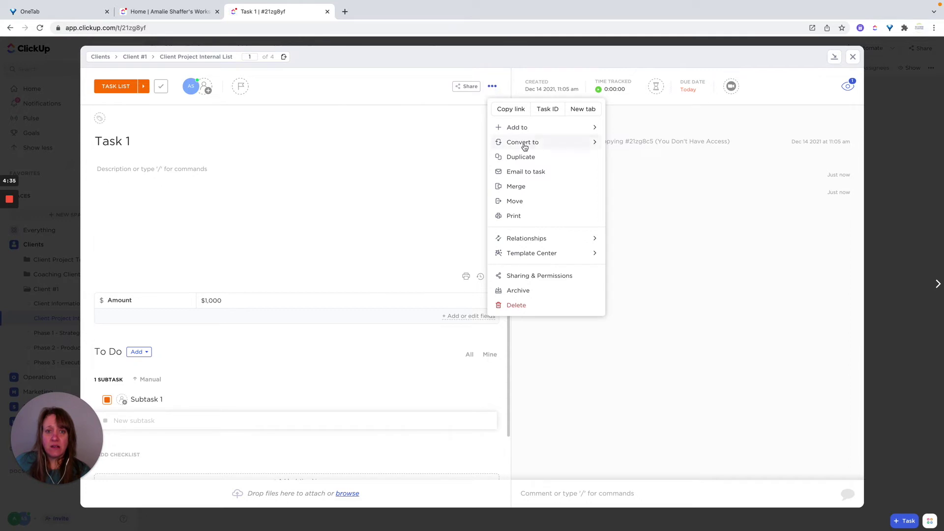
pyautogui.moveTo(525, 128)
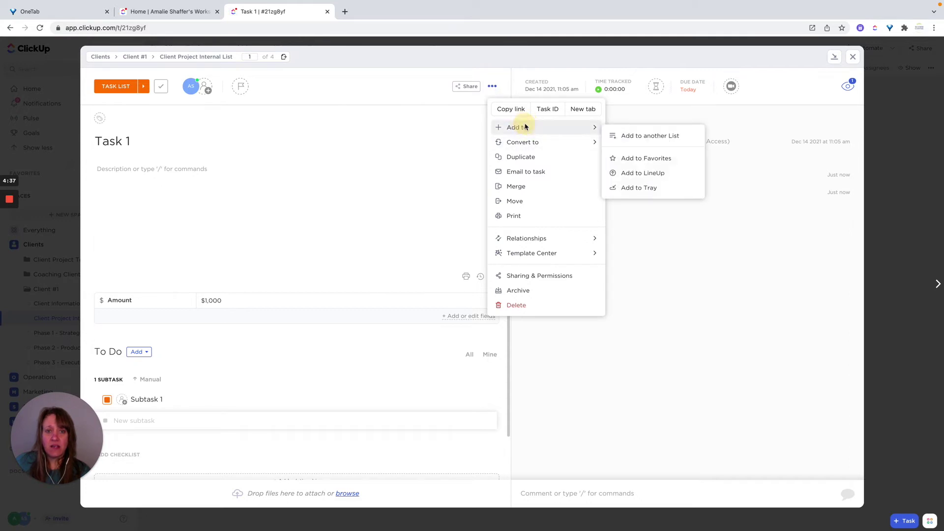
pyautogui.click(649, 178)
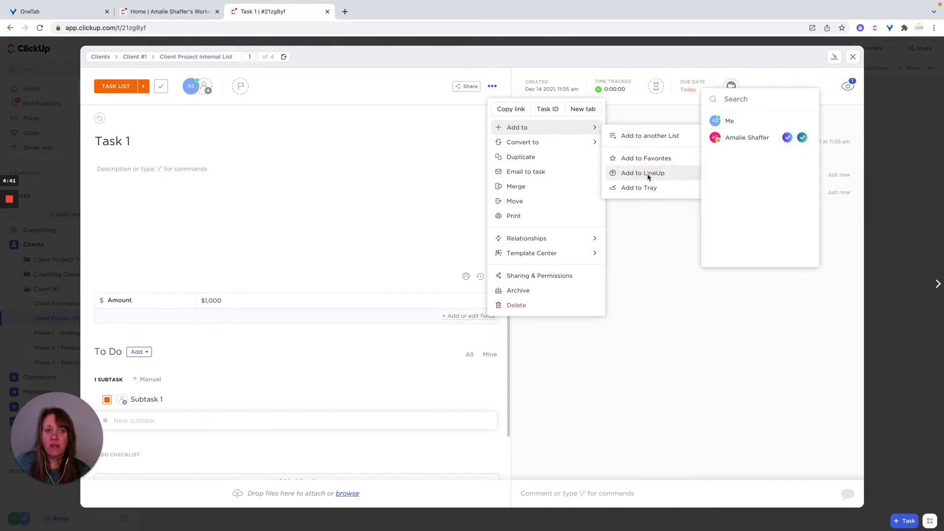
pyautogui.click(729, 123)
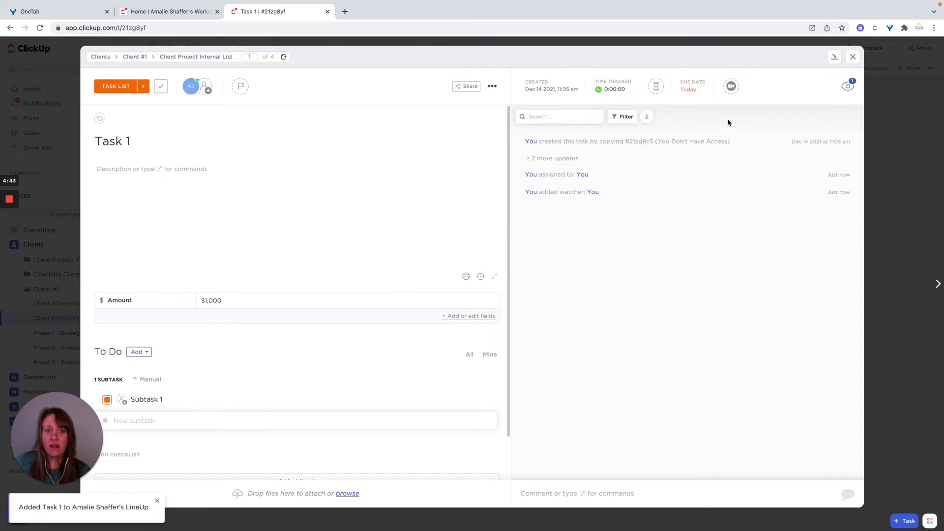
# Step: Add Task 1 to the tray from its task settings menu, then dismiss the menu
pyautogui.click(494, 87)
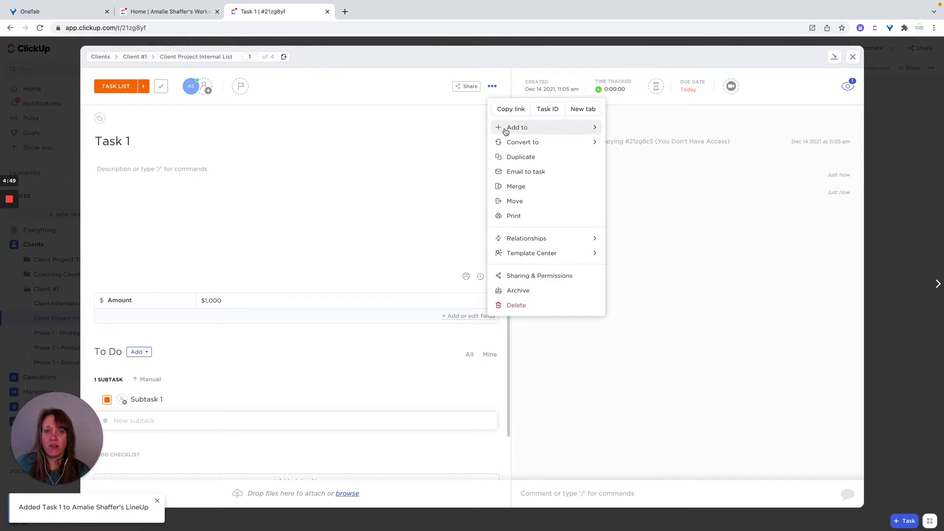
pyautogui.moveTo(501, 129)
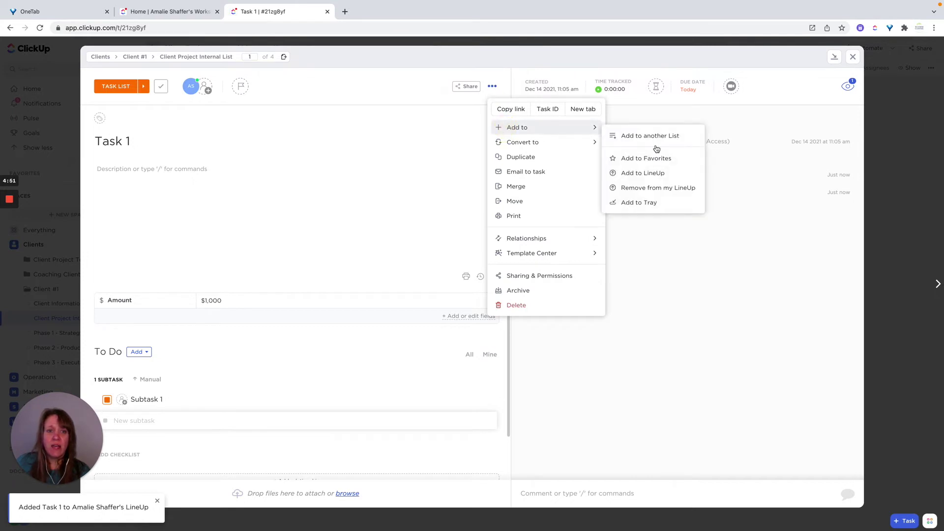
pyautogui.click(641, 203)
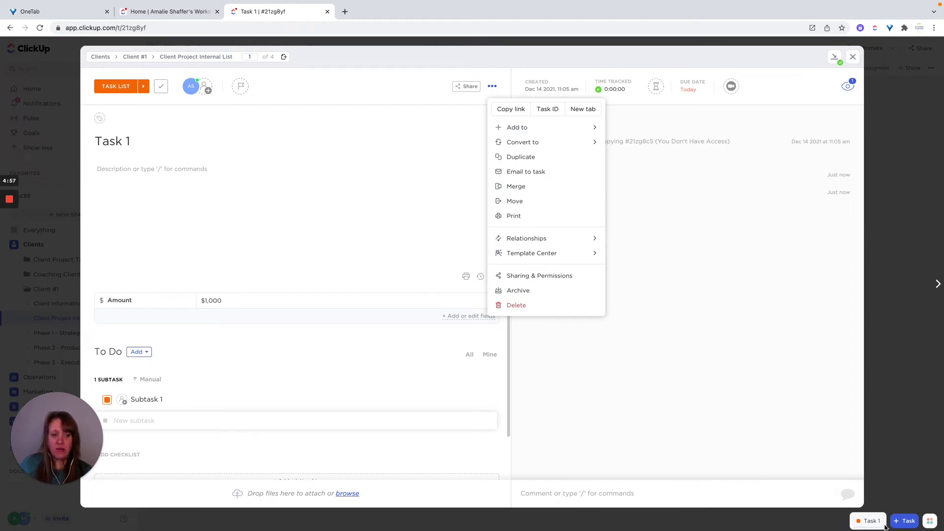
pyautogui.click(795, 63)
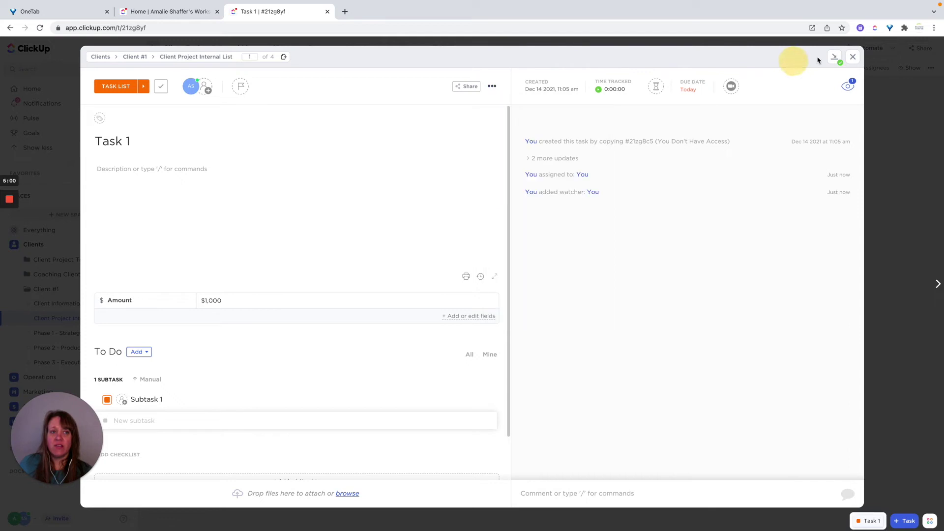
# Step: Close Task 1, refresh the Home page, and add Call the Dr to the LineUp
pyautogui.click(852, 58)
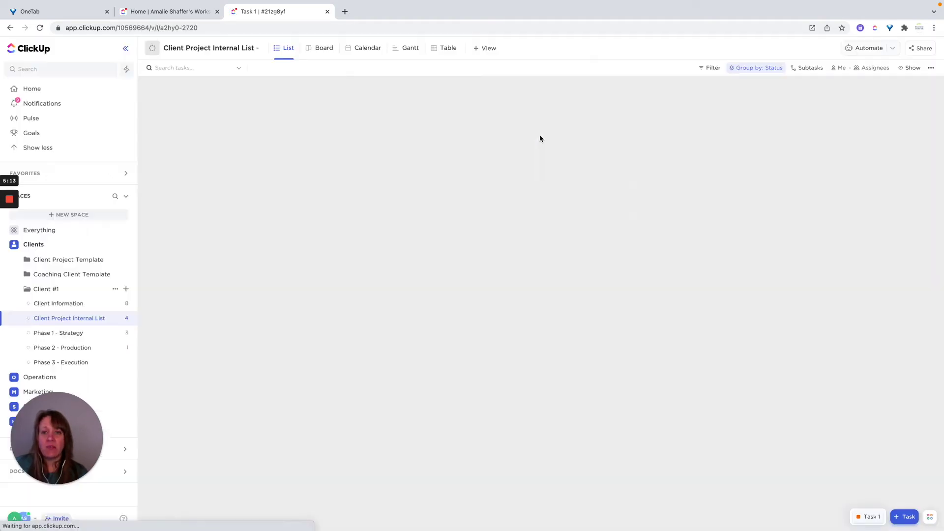
pyautogui.click(178, 12)
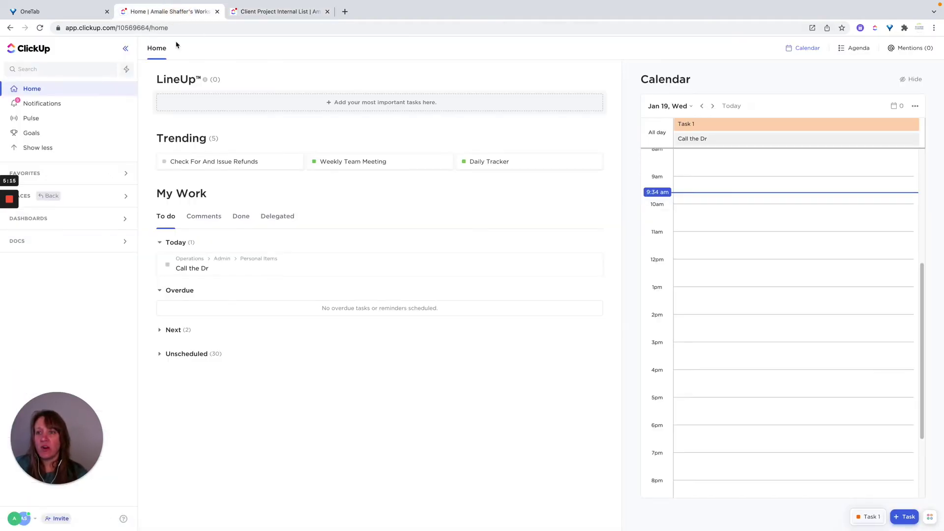
pyautogui.click(41, 28)
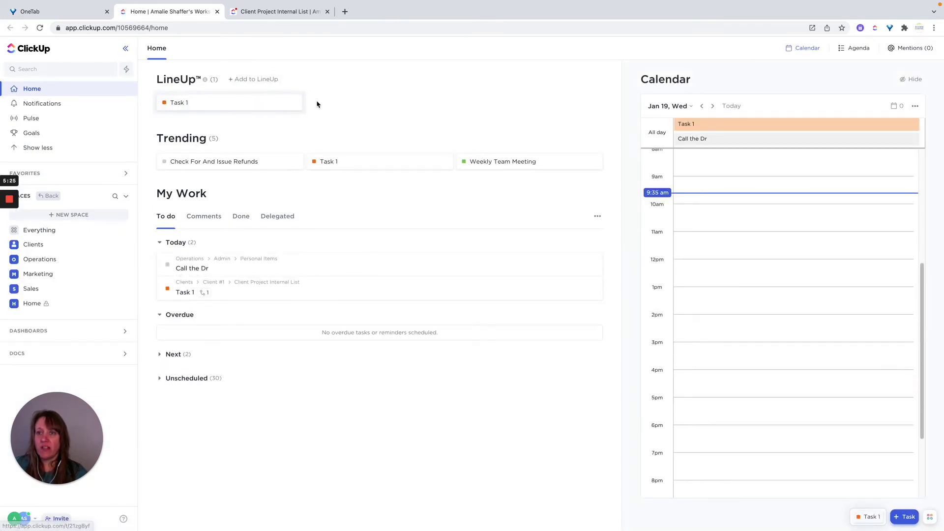
pyautogui.click(252, 79)
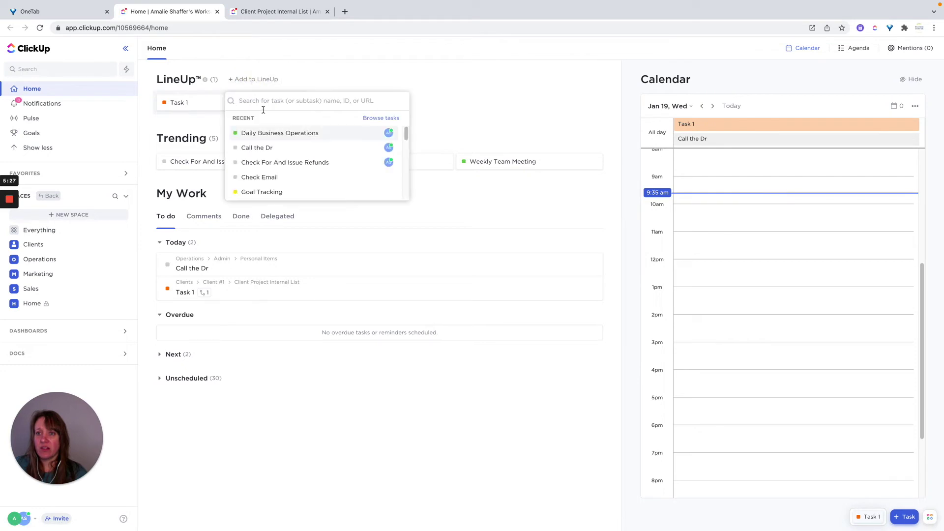
pyautogui.click(273, 149)
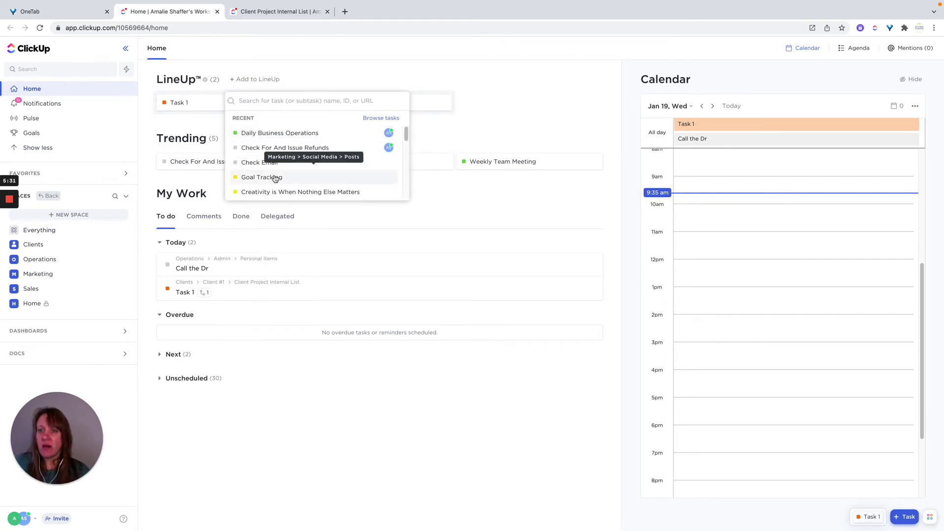
# Step: Close the LineUp task search and reopen Task 1's details from the bottom tray
pyautogui.scroll(-3, 313, 167)
pyautogui.scroll(2, 313, 167)
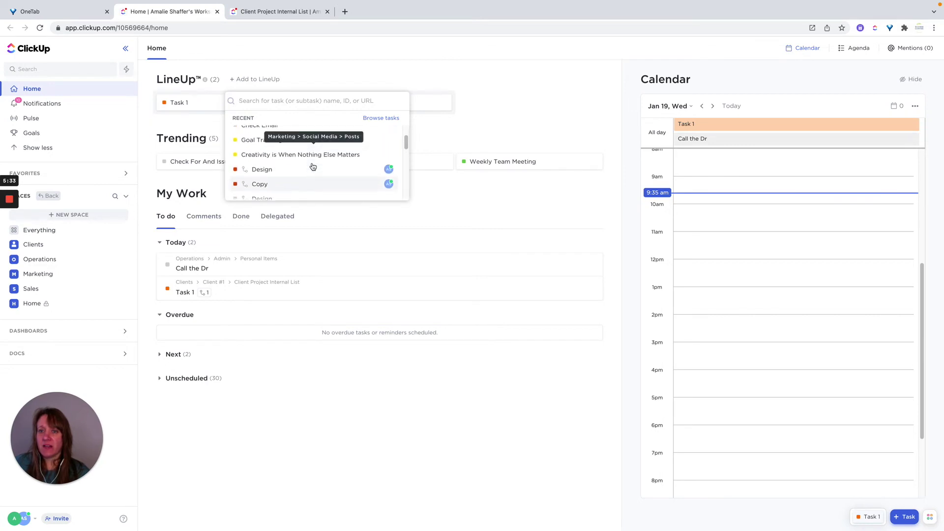
pyautogui.scroll(2, 313, 167)
pyautogui.click(497, 132)
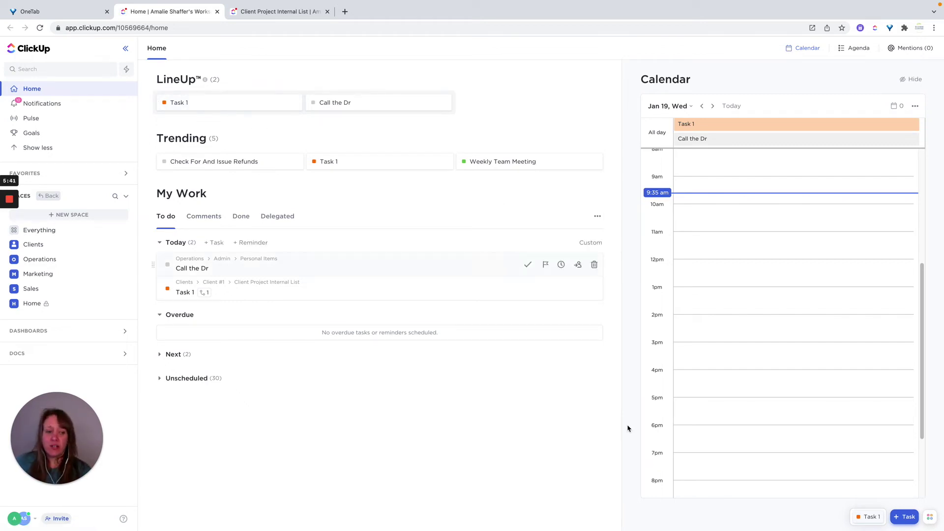
pyautogui.click(868, 519)
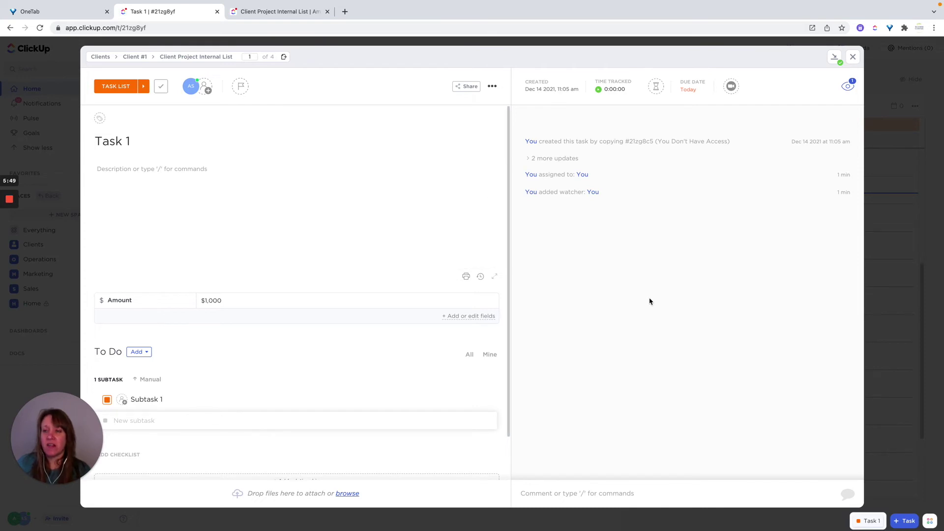
# Step: Start a new task with description 'Do this thing' in Client #1's Client Project Internal List
pyautogui.click(905, 523)
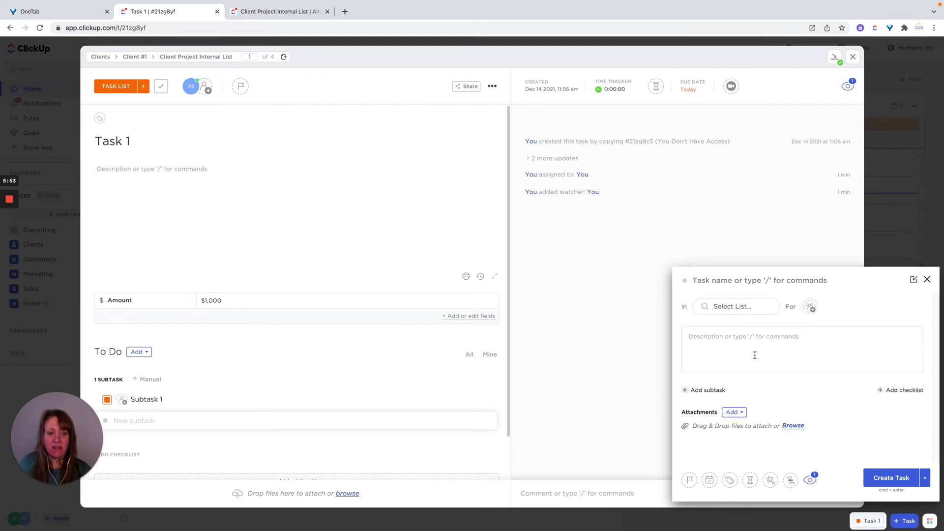
pyautogui.click(753, 339)
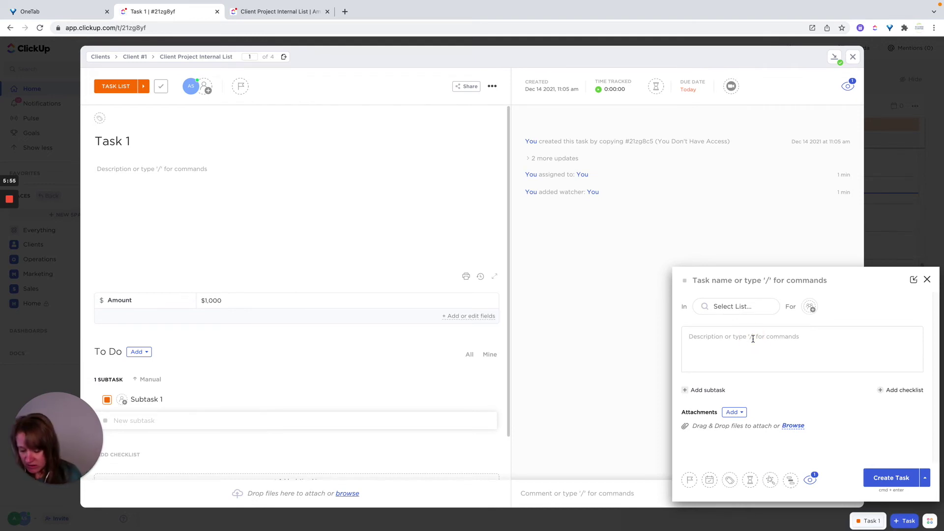
pyautogui.write('Do this thing')
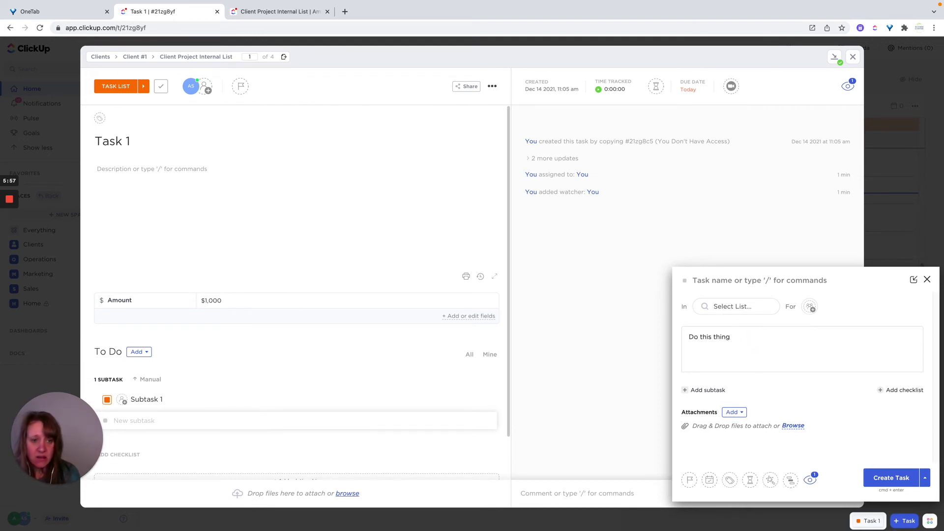
pyautogui.click(726, 309)
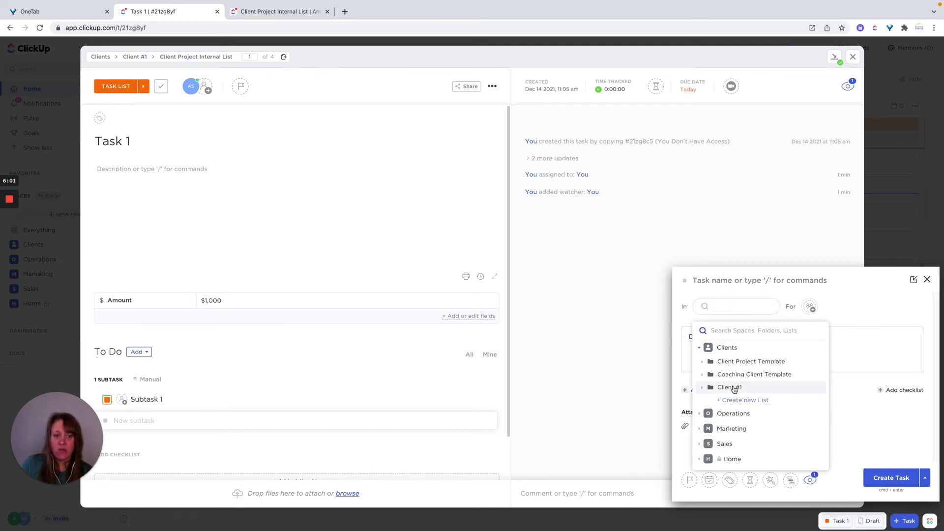
pyautogui.click(733, 388)
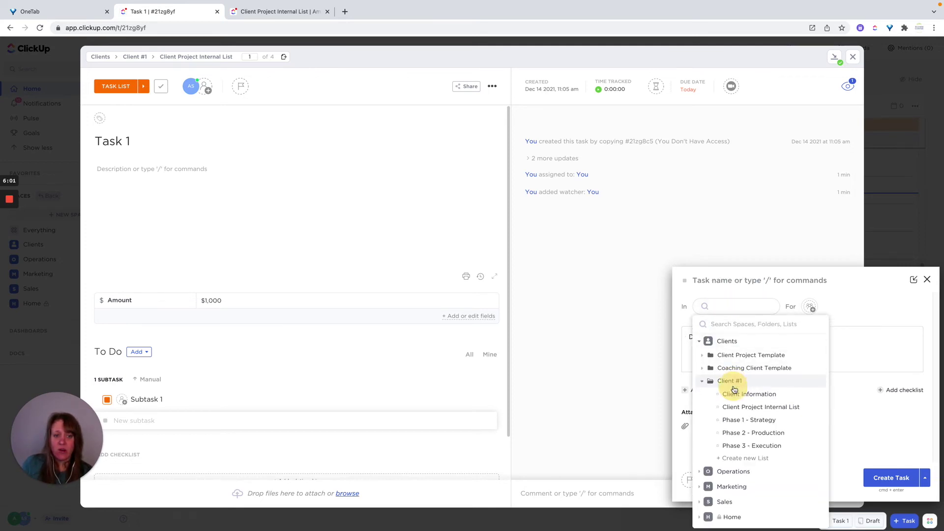
pyautogui.click(749, 408)
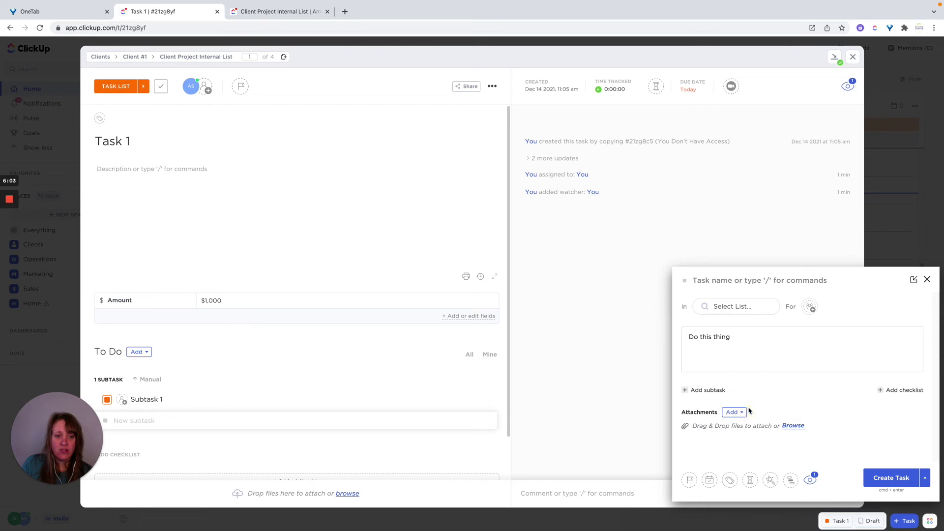
# Step: Assign the new task to Me and set its due date to Tomorrow
pyautogui.click(814, 311)
pyautogui.click(830, 355)
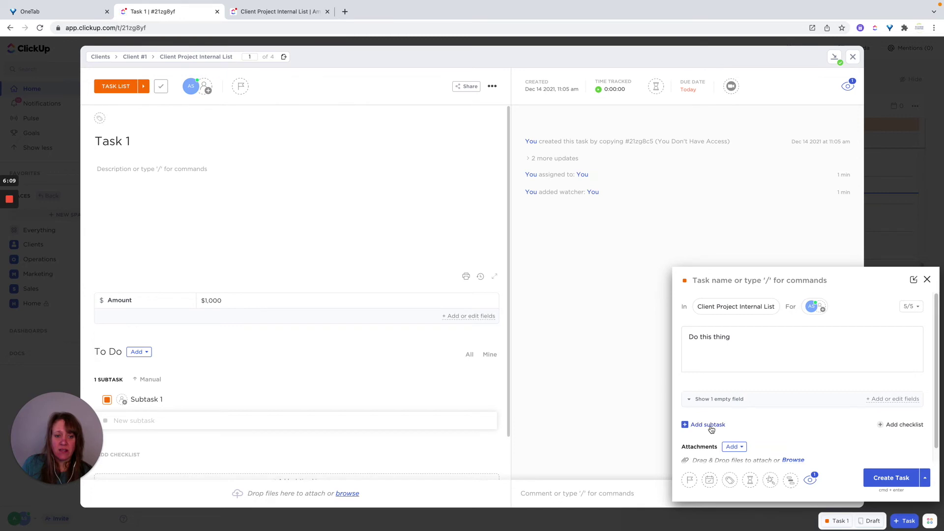
pyautogui.scroll(-1, 815, 424)
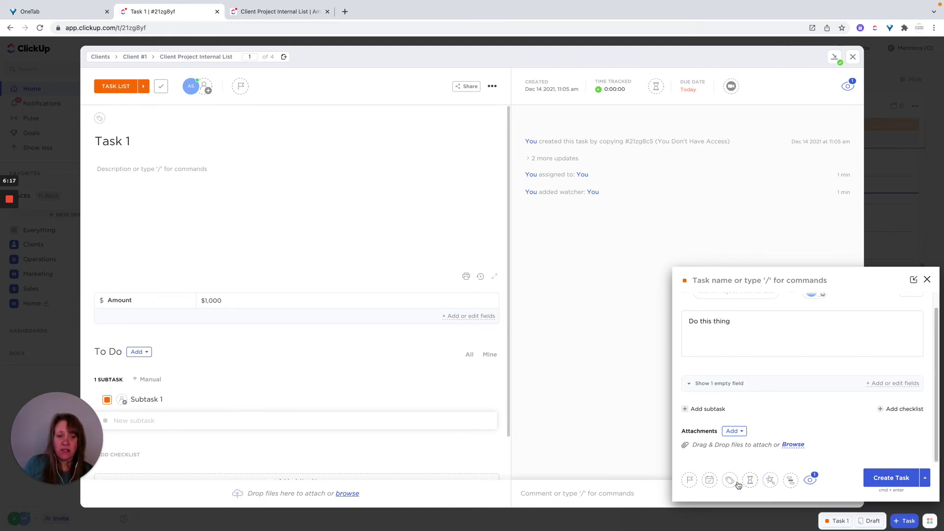
pyautogui.click(710, 482)
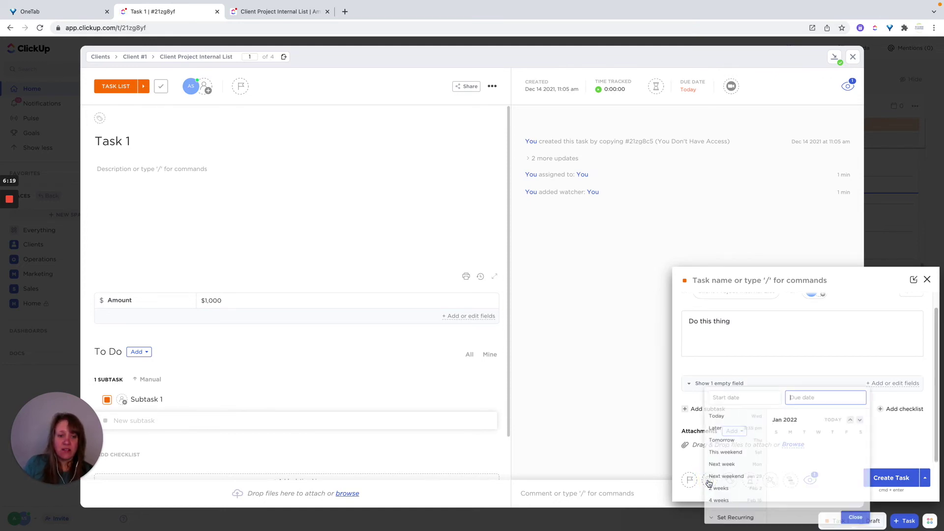
pyautogui.click(833, 485)
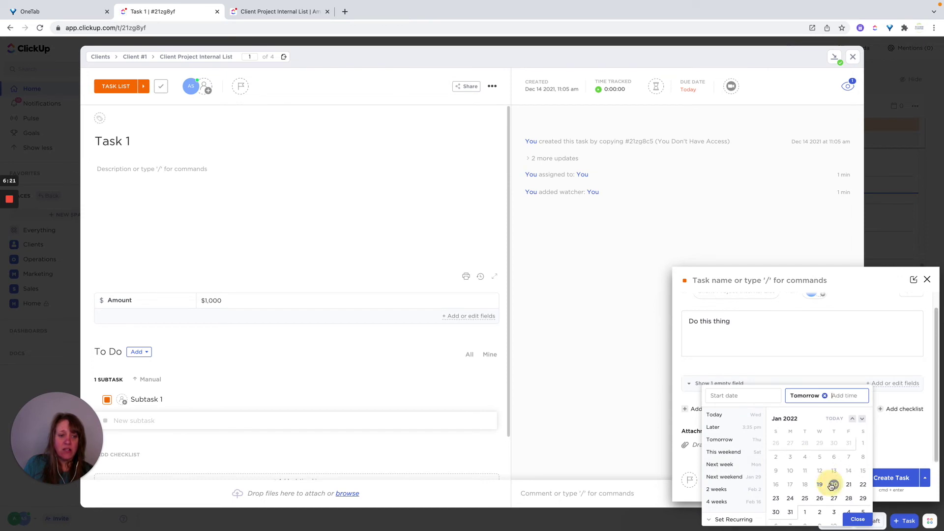
pyautogui.click(856, 520)
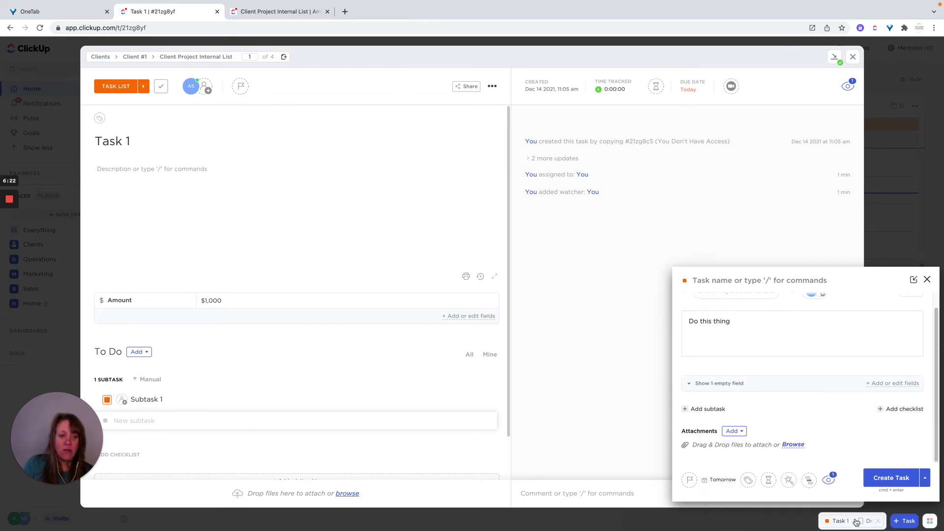
# Step: Name the task 'Task For Tomorrow', create it, and close Task 1's details
pyautogui.click(889, 479)
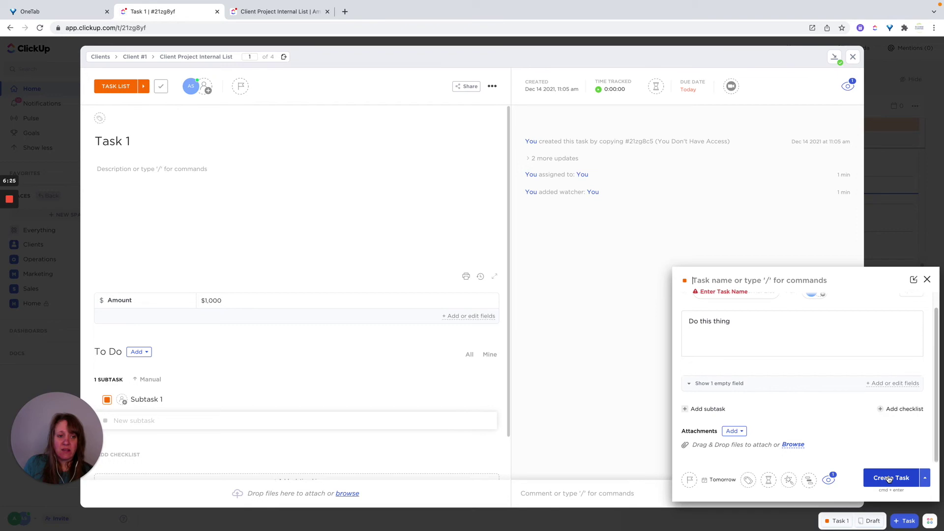
pyautogui.scroll(1, 786, 353)
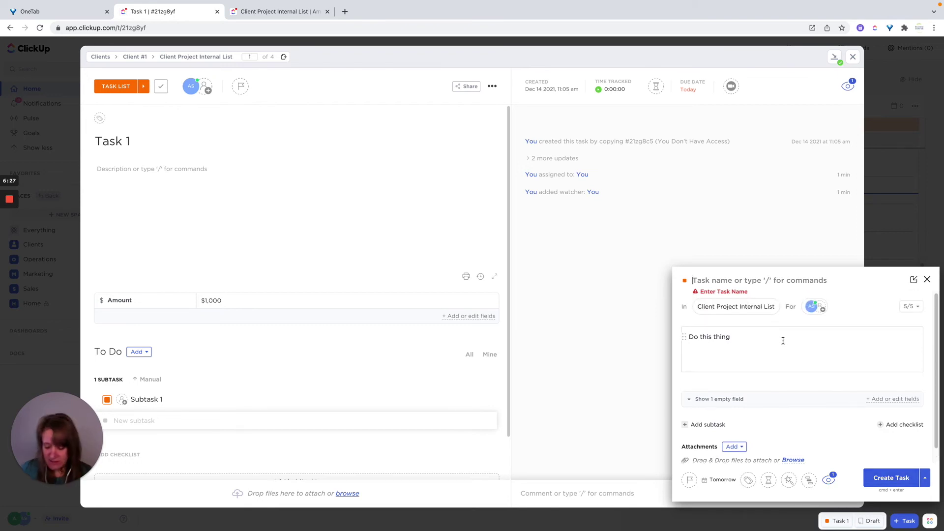
pyautogui.write('Task Fo')
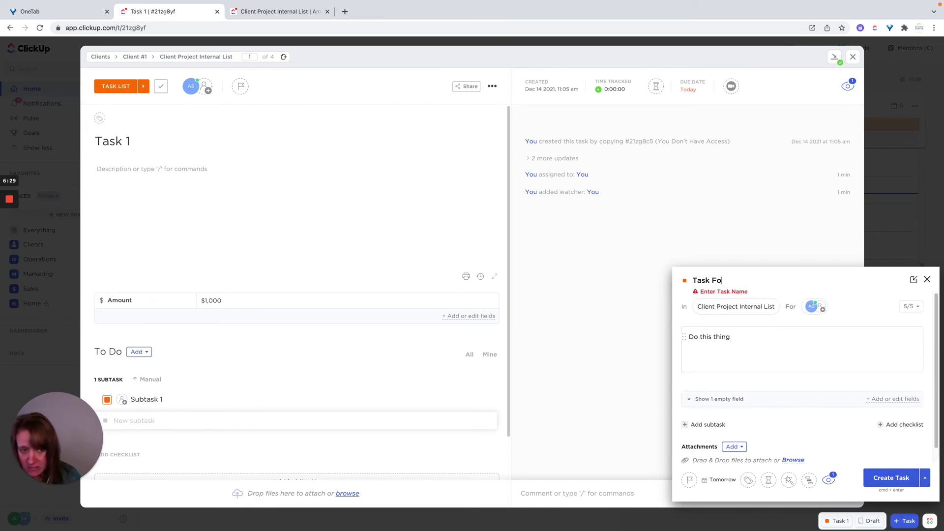
pyautogui.write('r Tomorrow')
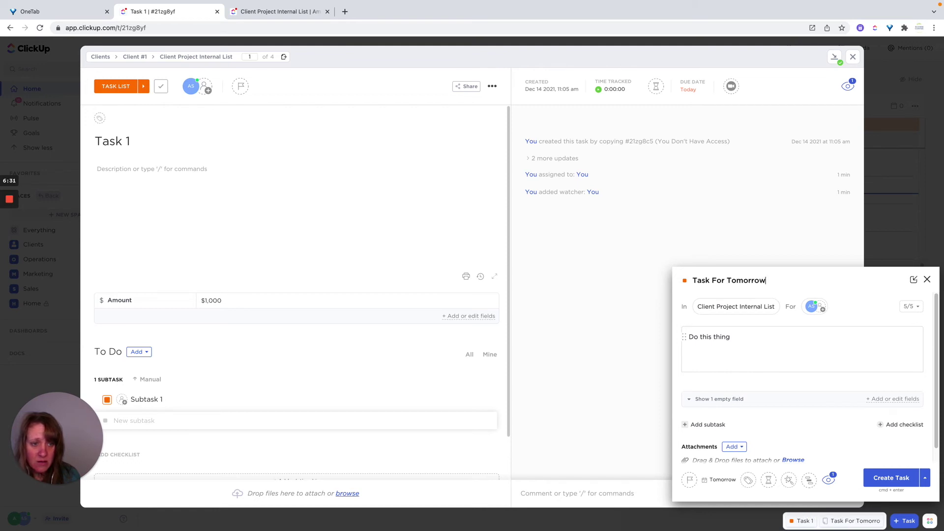
pyautogui.click(891, 478)
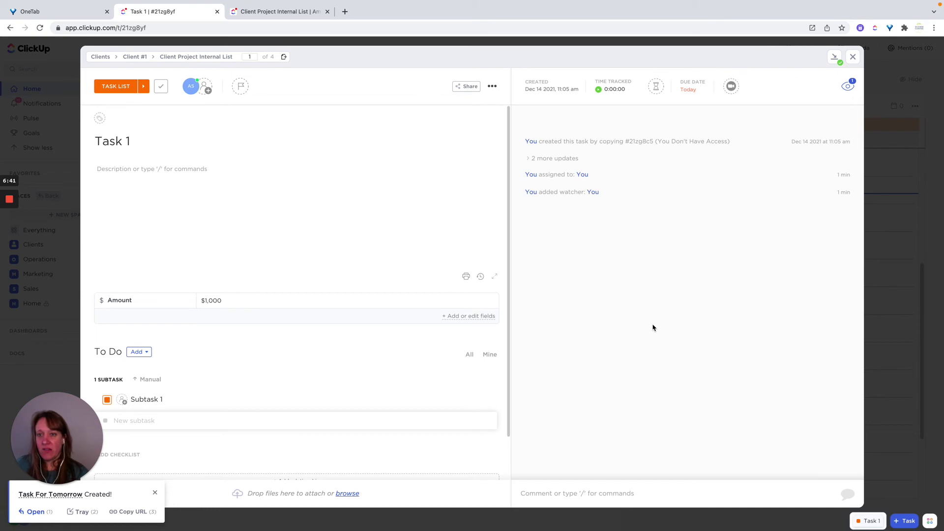
pyautogui.click(854, 57)
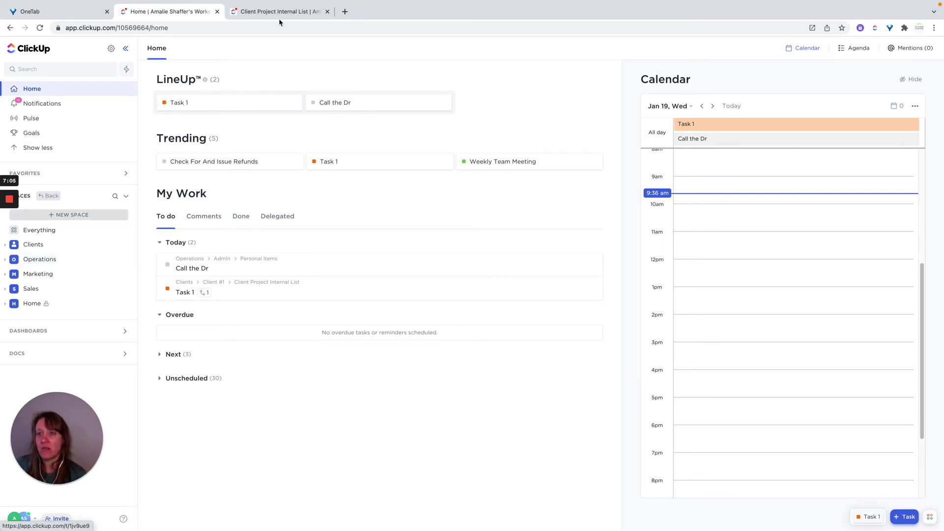
# Step: Switch to the Client Project Internal List tab and open Operations > Admin > Personal Items
pyautogui.click(257, 11)
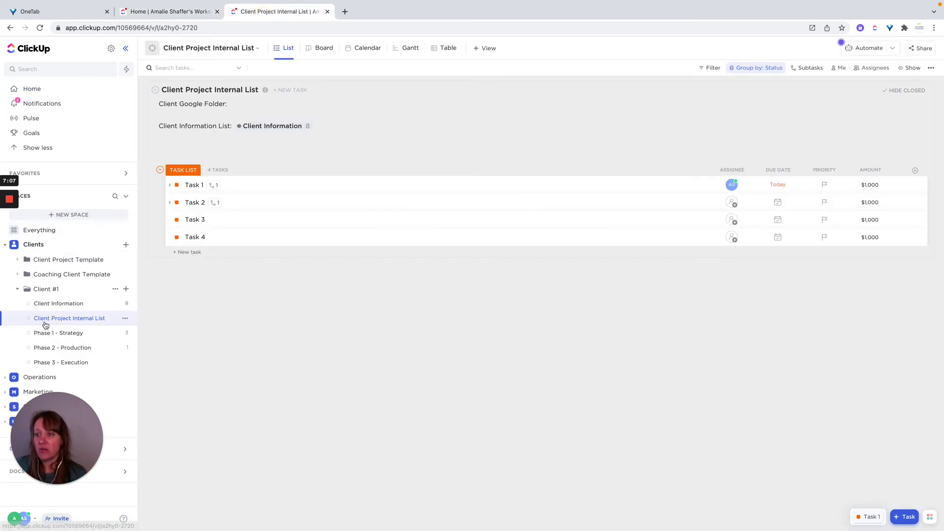
pyautogui.click(30, 377)
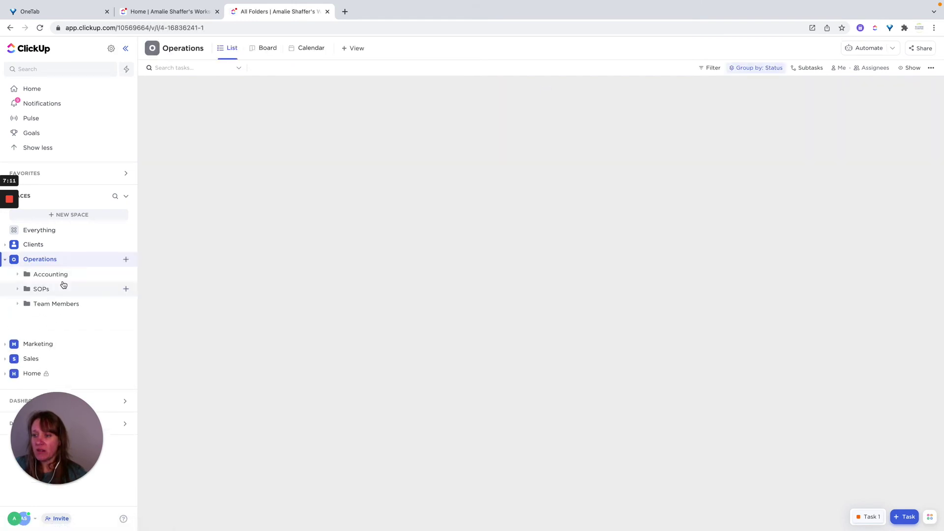
pyautogui.click(44, 334)
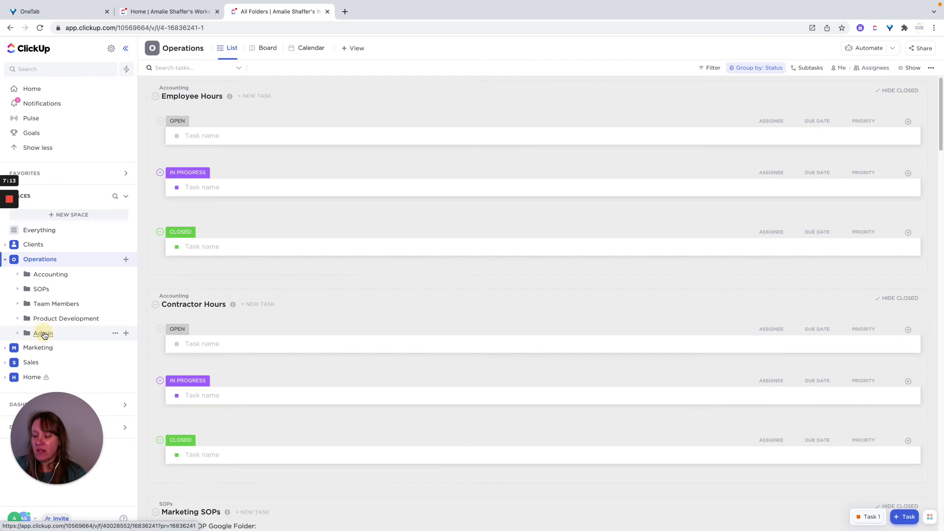
pyautogui.click(51, 352)
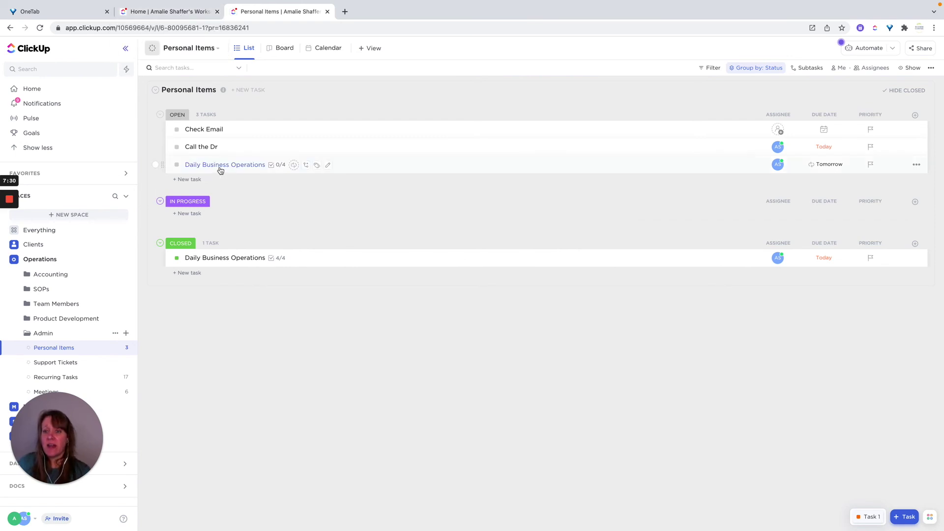
# Step: Open the Daily Business Operations task from the Personal Items list
pyautogui.click(222, 165)
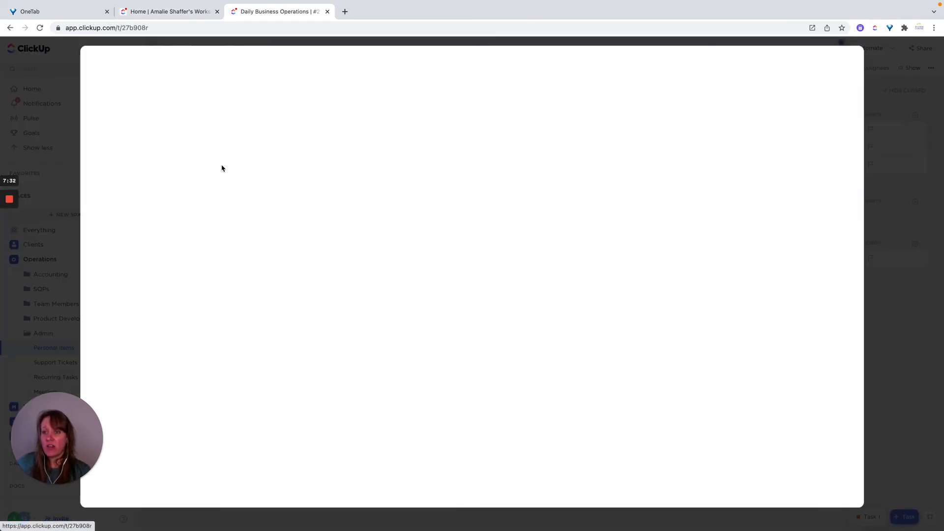